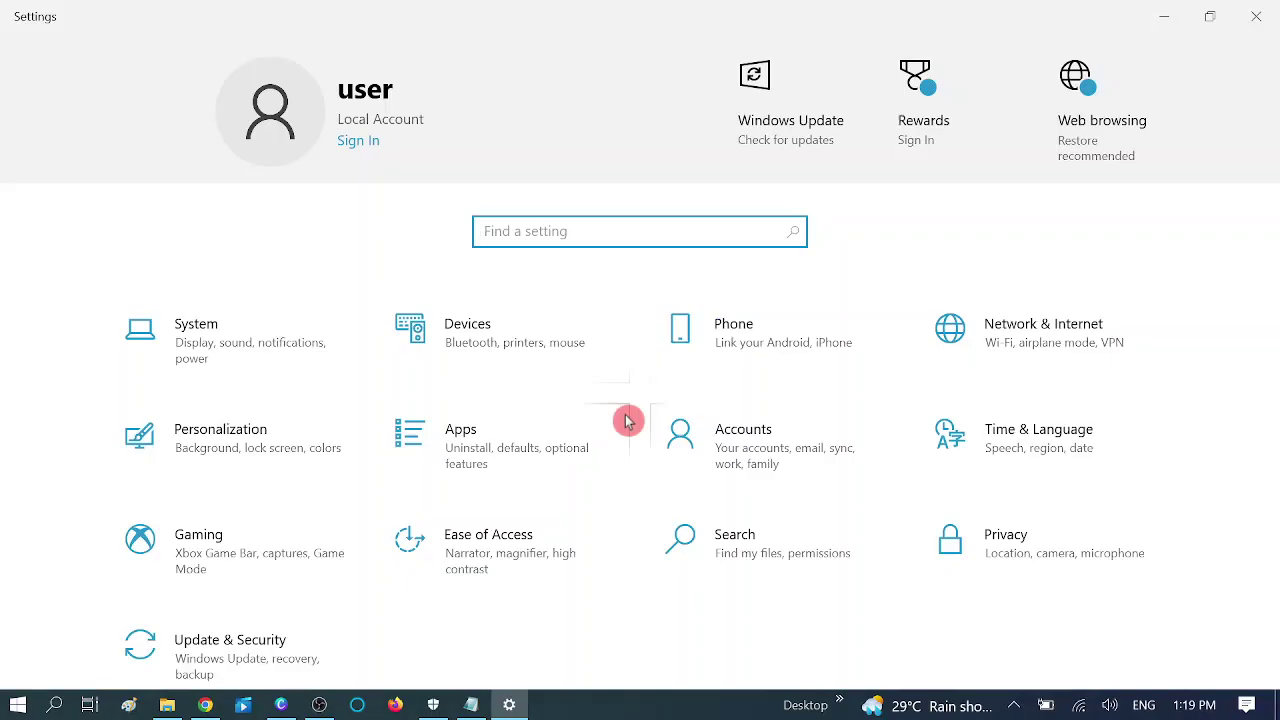
Open the account sign-in options and expand the Windows Hello Fingerprint entry to check its availability.
{"action": "left_click", "coordinate": [760, 466]}
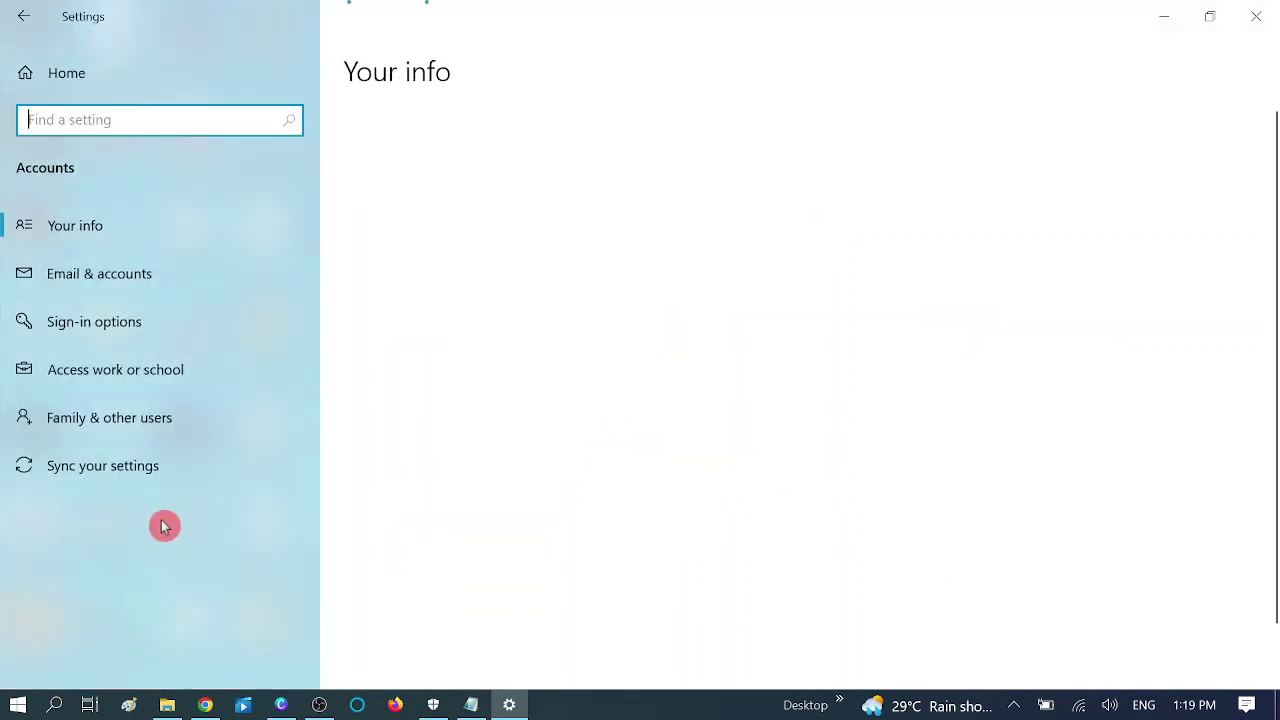
{"action": "left_click", "coordinate": [152, 340]}
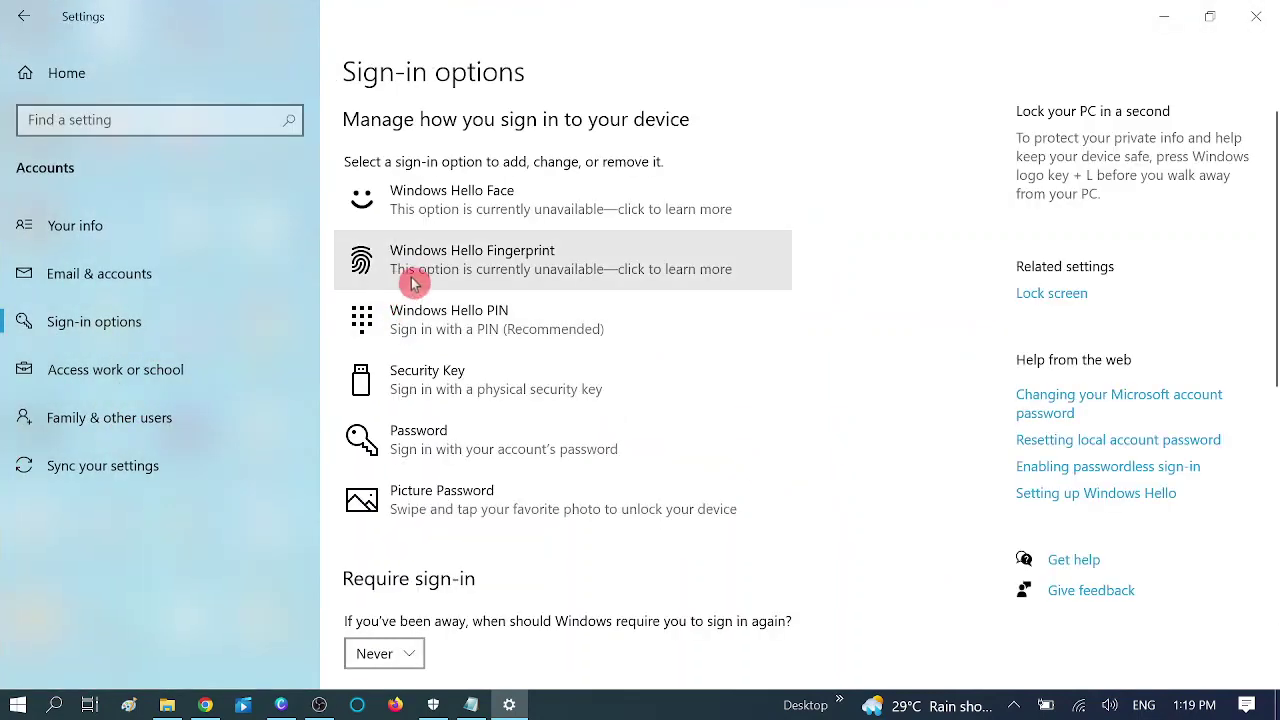
{"action": "left_click", "coordinate": [513, 272]}
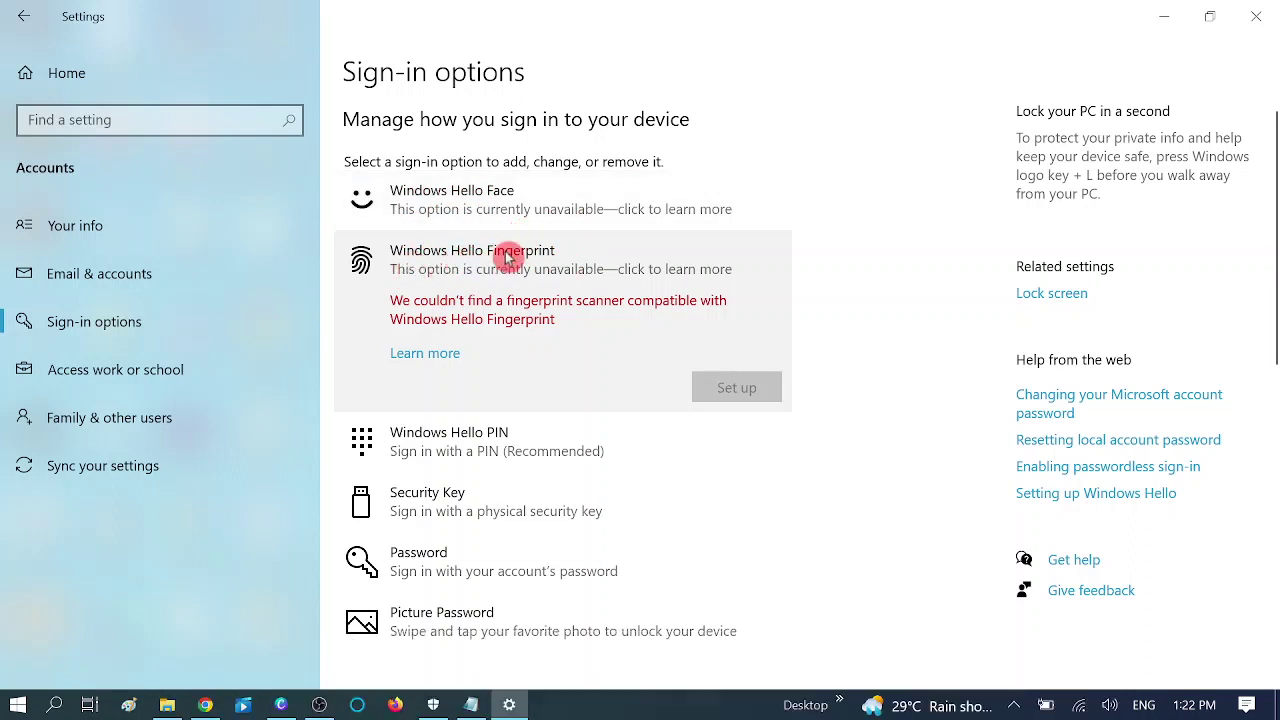
Search Windows for the Services app and open it as administrator.
{"action": "left_click", "coordinate": [54, 706]}
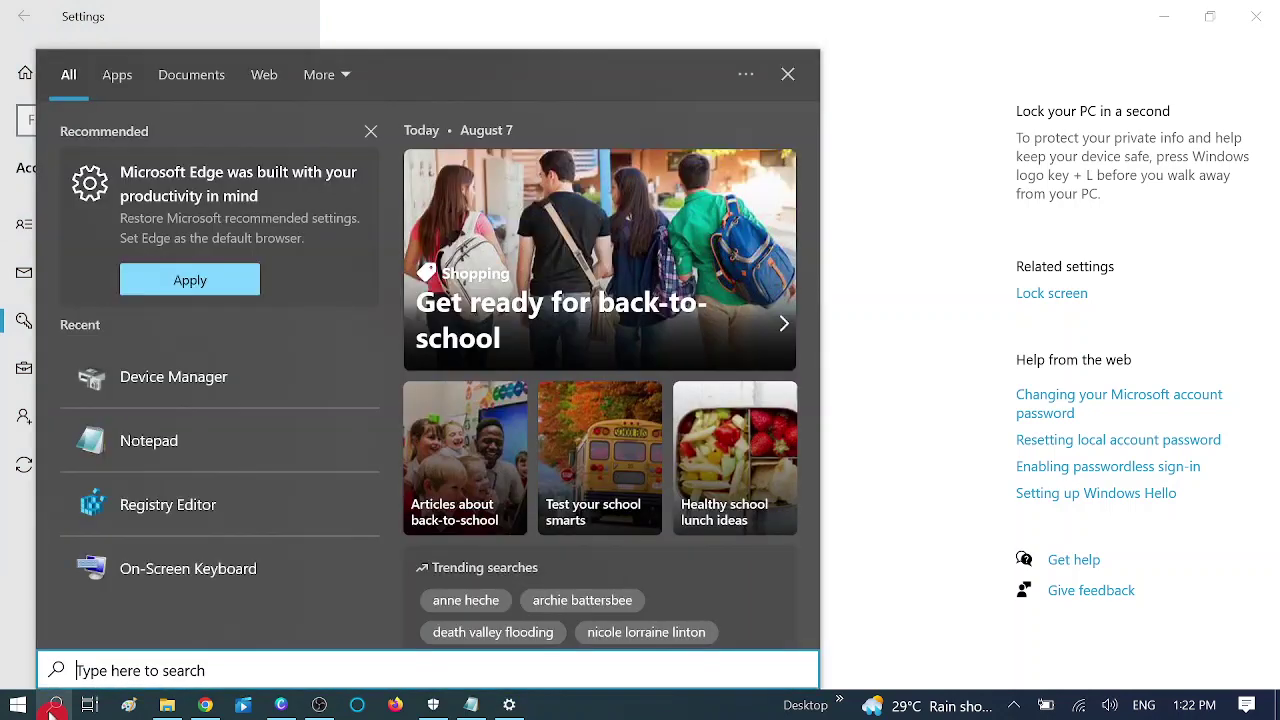
{"action": "type", "text": "servi"}
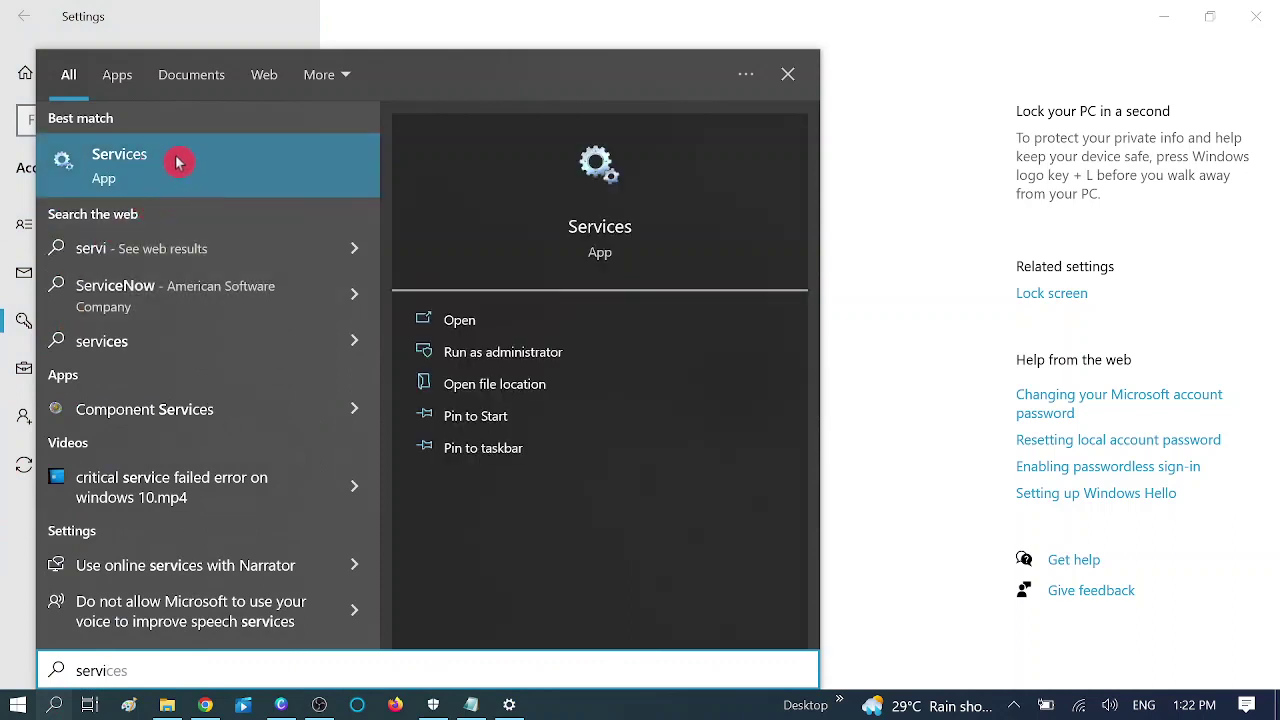
{"action": "left_click", "coordinate": [515, 355]}
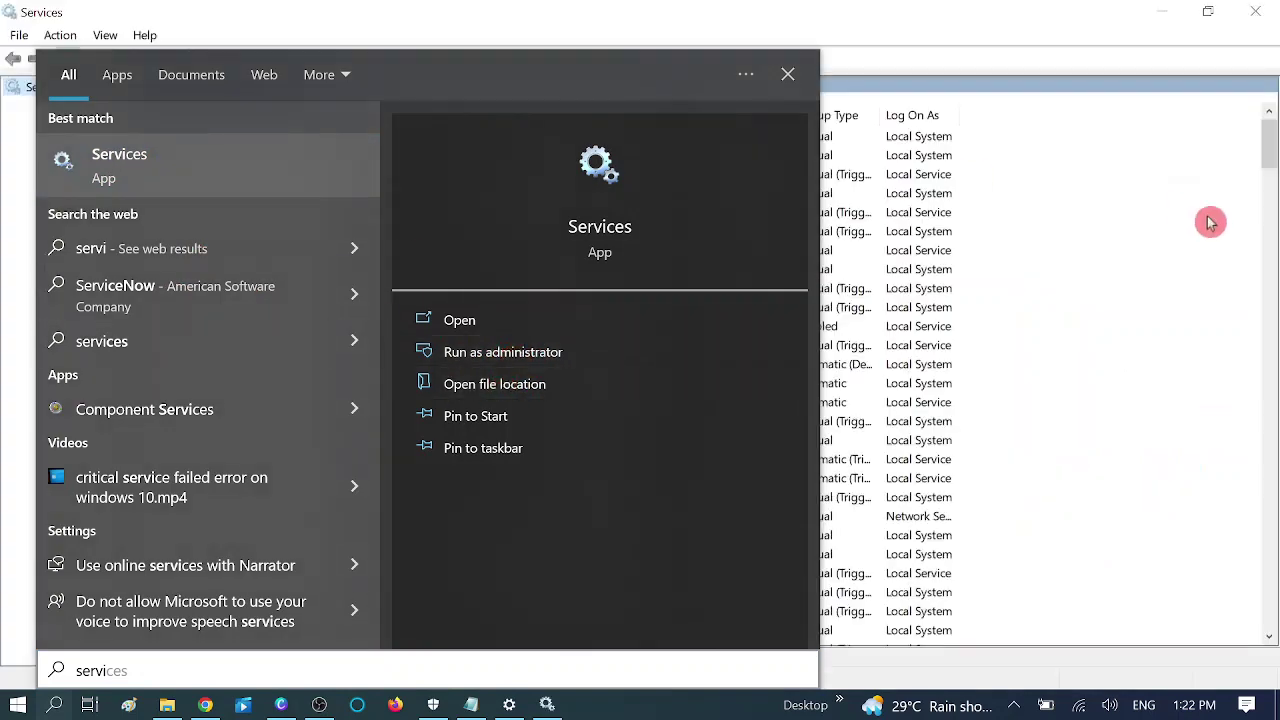
Locate and select Windows Biometric Service in the list of local services.
{"action": "left_click", "coordinate": [918, 251]}
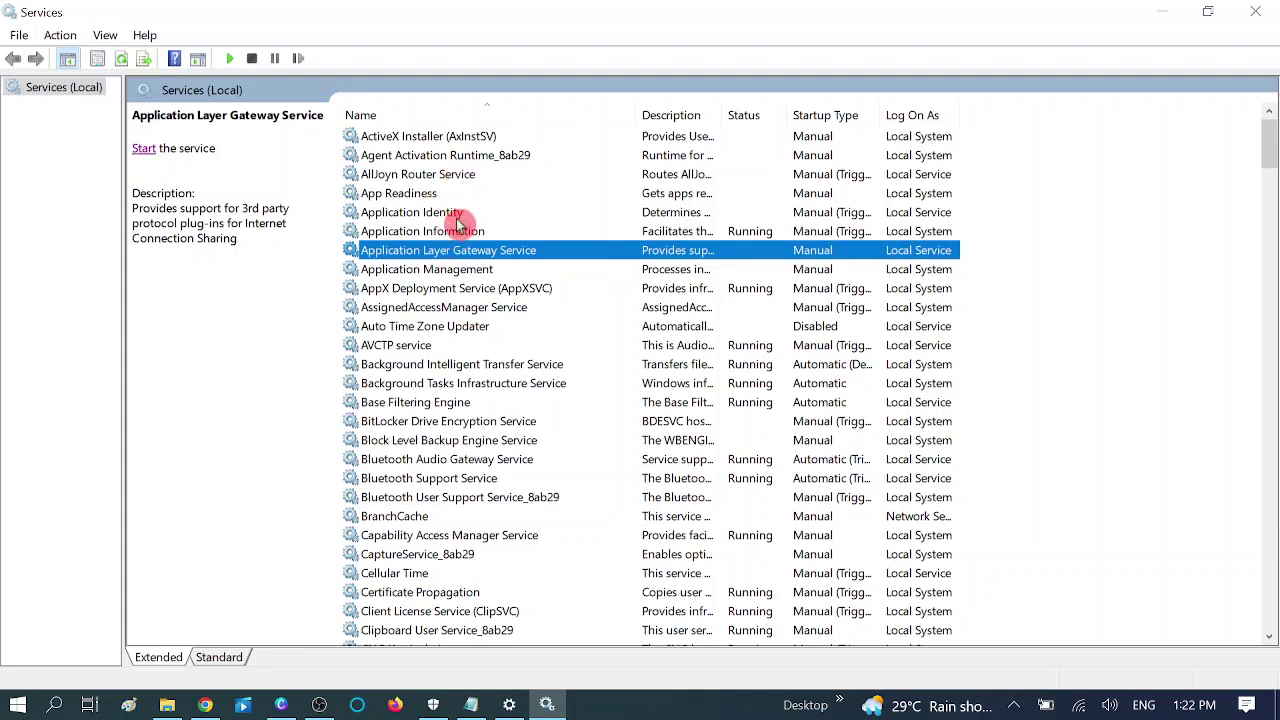
{"action": "type", "text": "ag"}
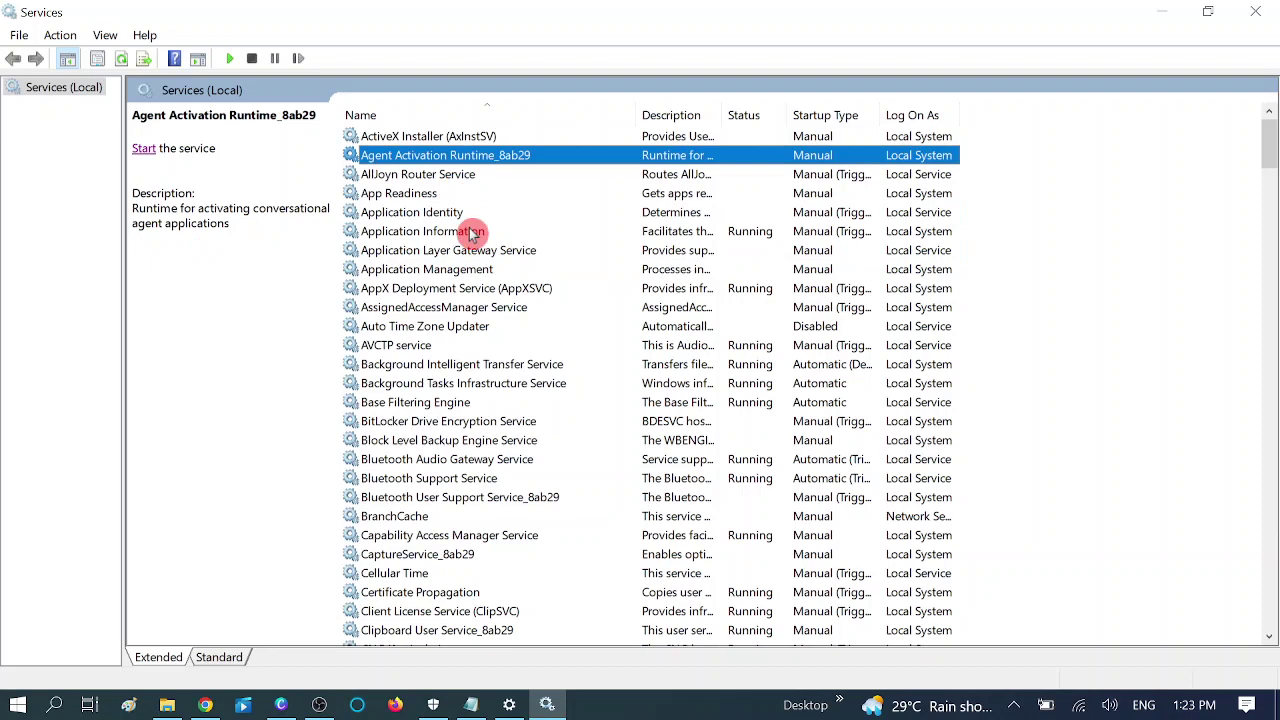
{"action": "key", "text": "w"}
{"action": "key", "text": "w"}
{"action": "key", "text": "w"}
{"action": "key", "text": "w"}
{"action": "key", "text": "w"}
{"action": "key", "text": "w"}
{"action": "key", "text": "w"}
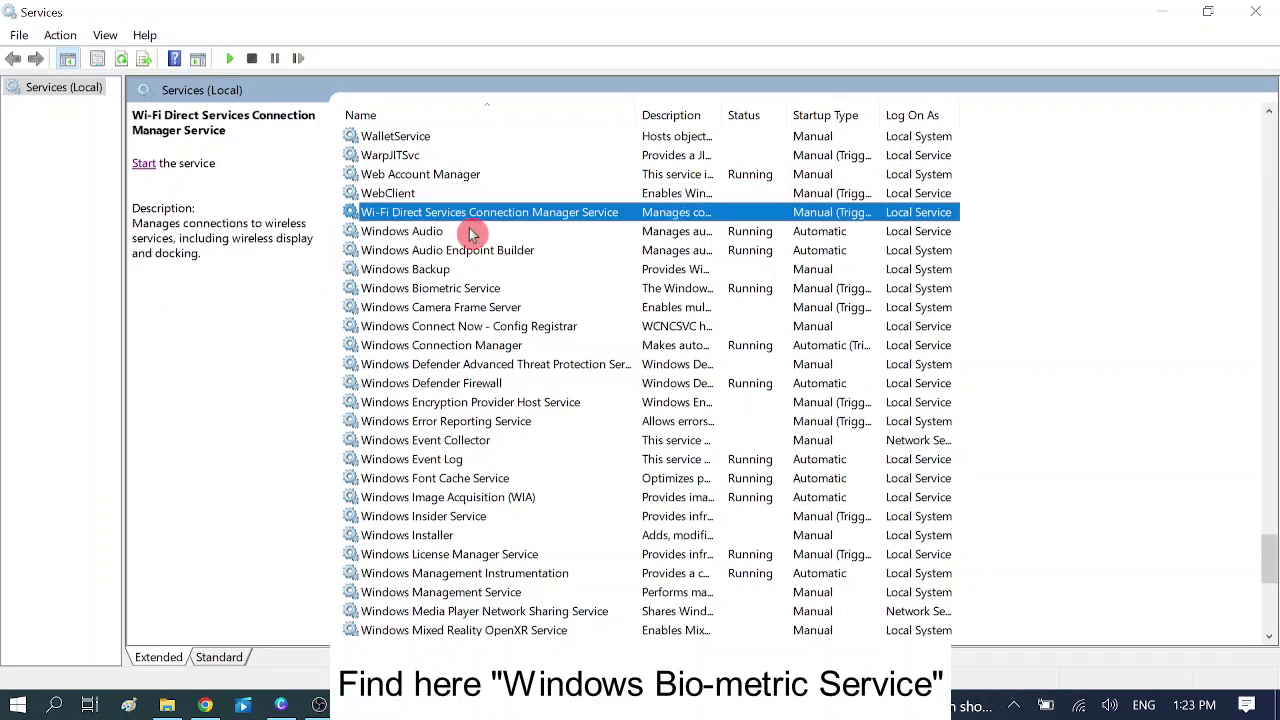
{"action": "key", "text": "w"}
{"action": "key", "text": "w"}
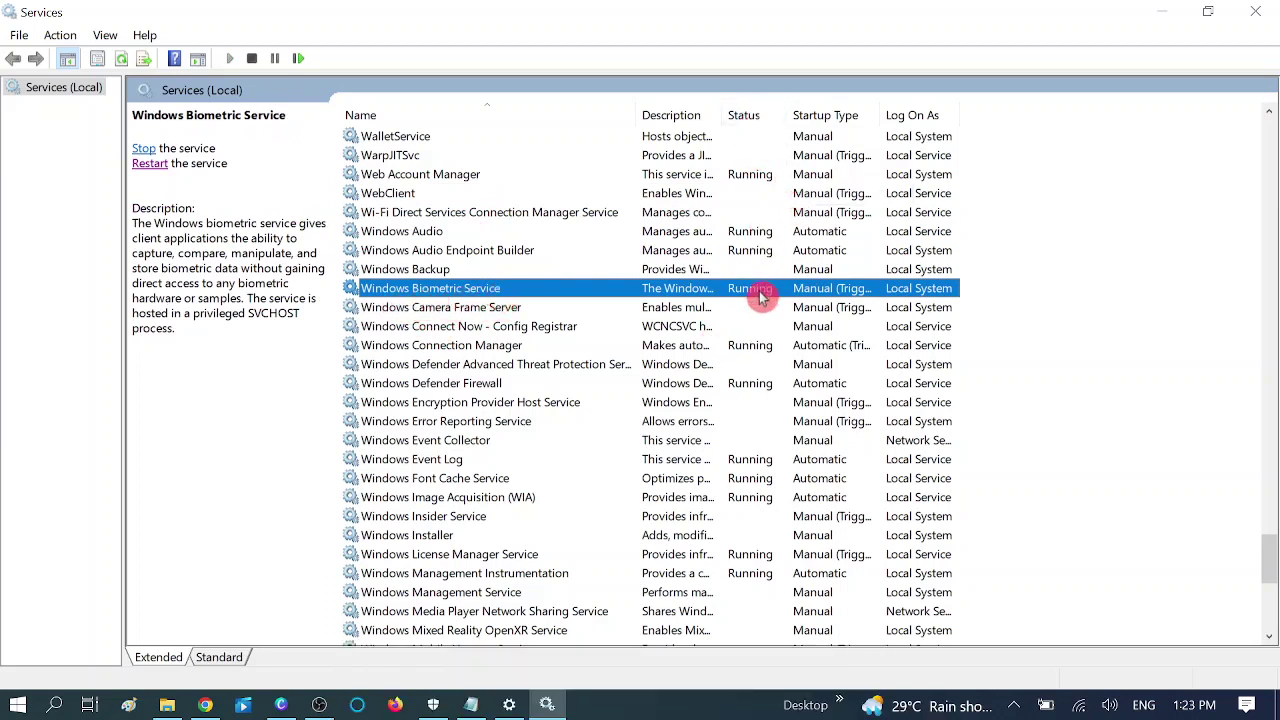
Set the Windows Biometric Service startup type to Automatic and save its properties.
{"action": "double_click", "coordinate": [505, 293]}
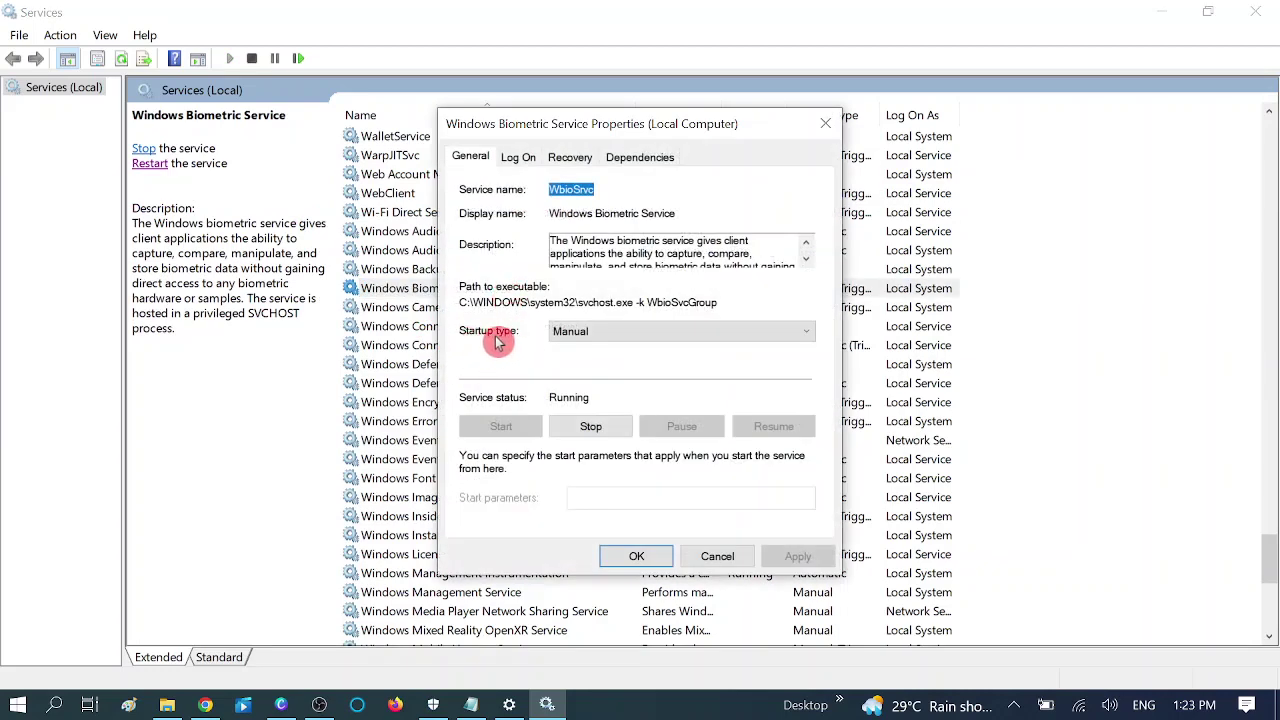
{"action": "left_click", "coordinate": [628, 334]}
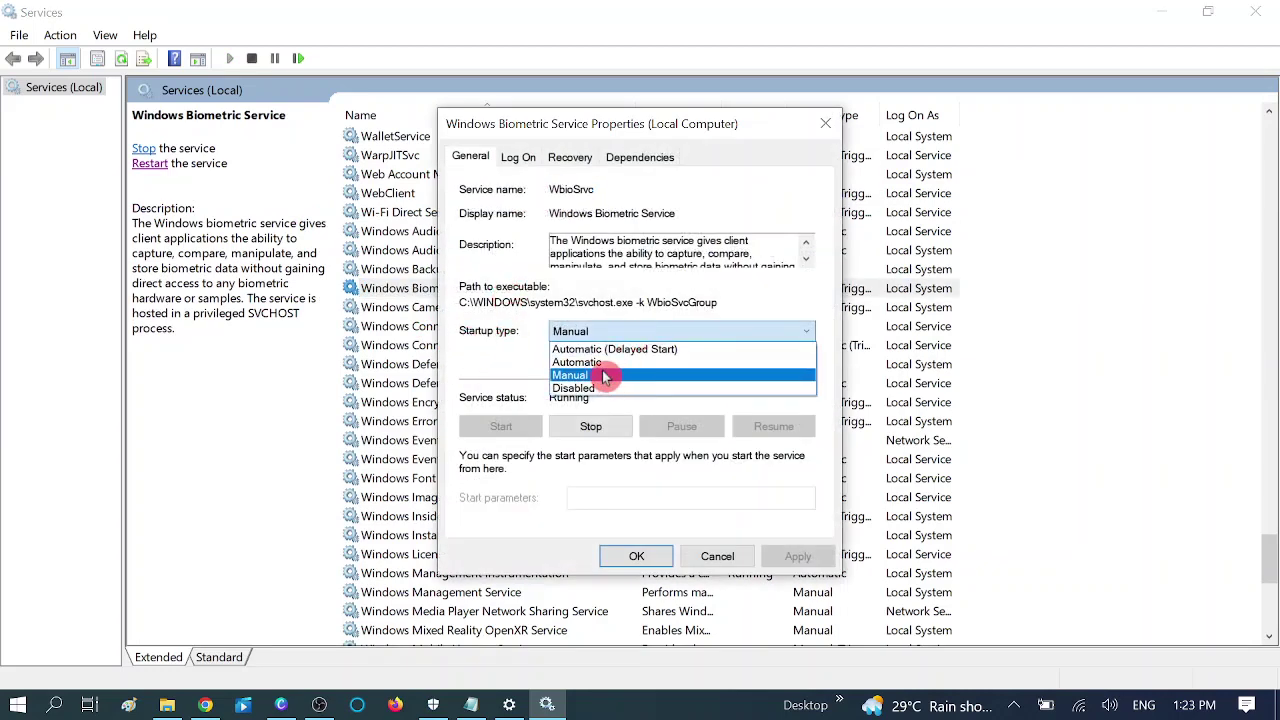
{"action": "left_click", "coordinate": [603, 365]}
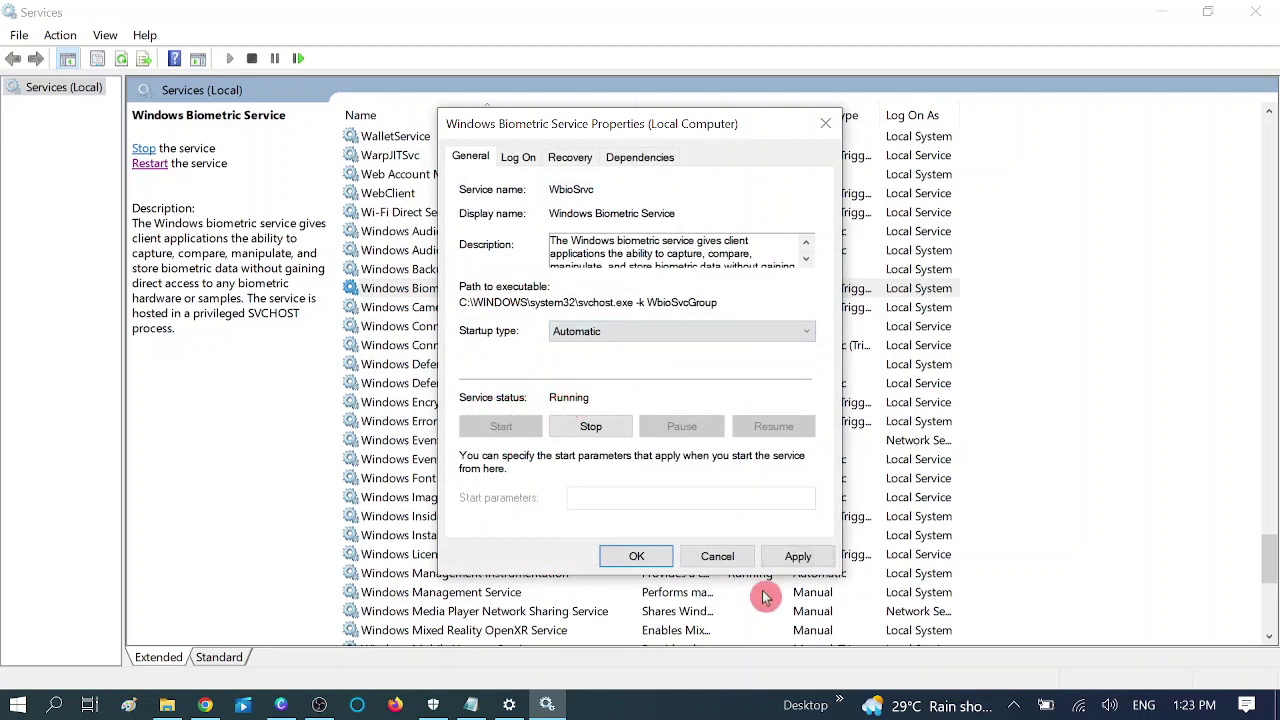
{"action": "left_click", "coordinate": [797, 557]}
{"action": "left_click", "coordinate": [634, 558]}
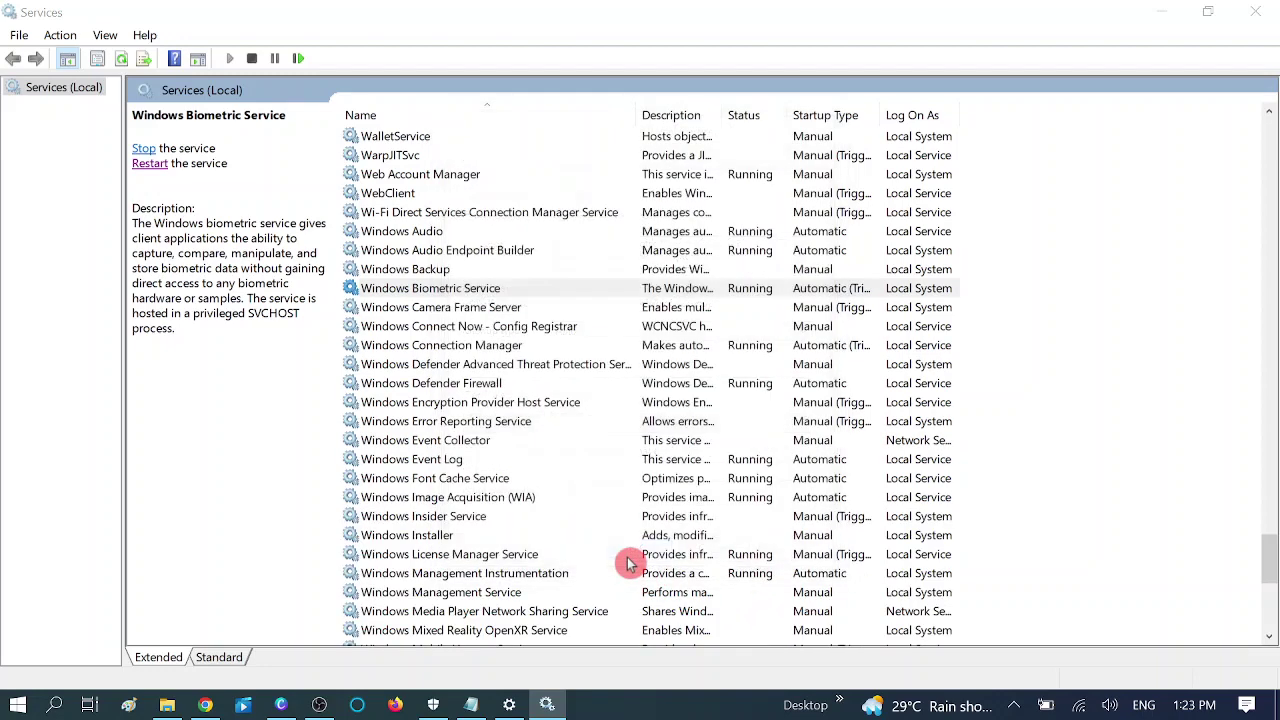
Restart the Windows Biometric Service, then close Services and minimize Settings to return to the desktop.
{"action": "left_click", "coordinate": [149, 164]}
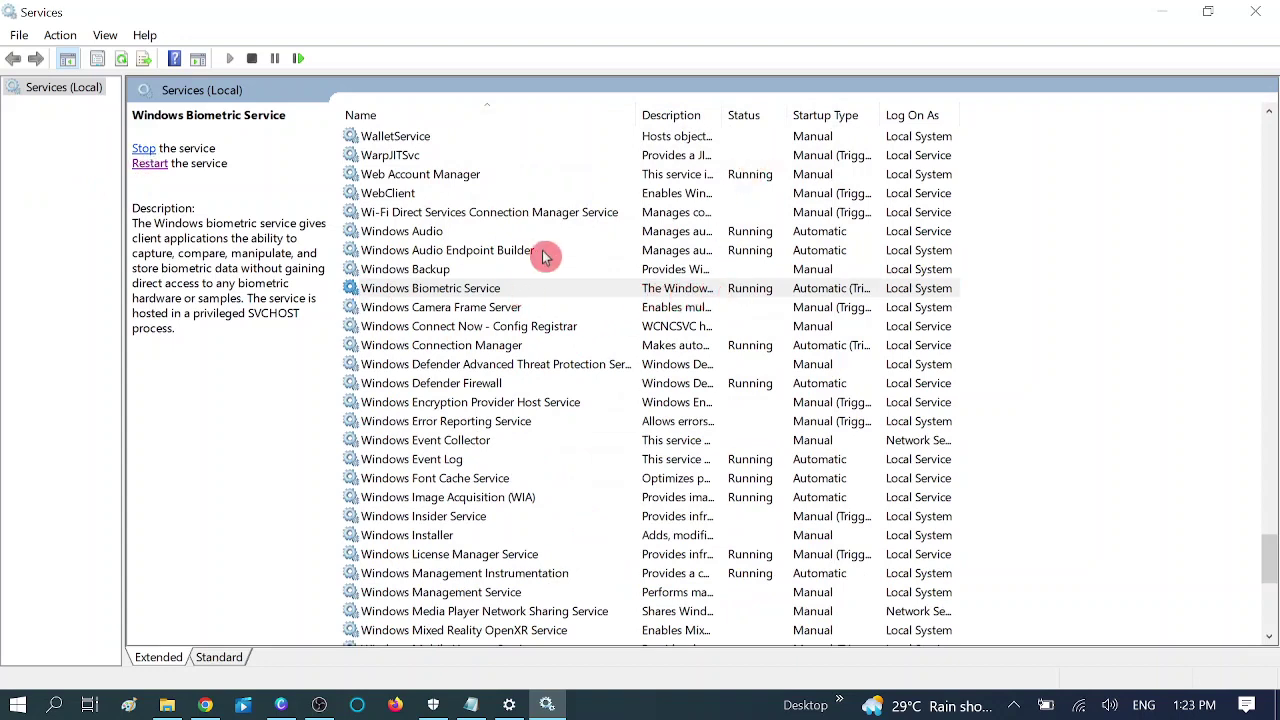
{"action": "left_click", "coordinate": [508, 291]}
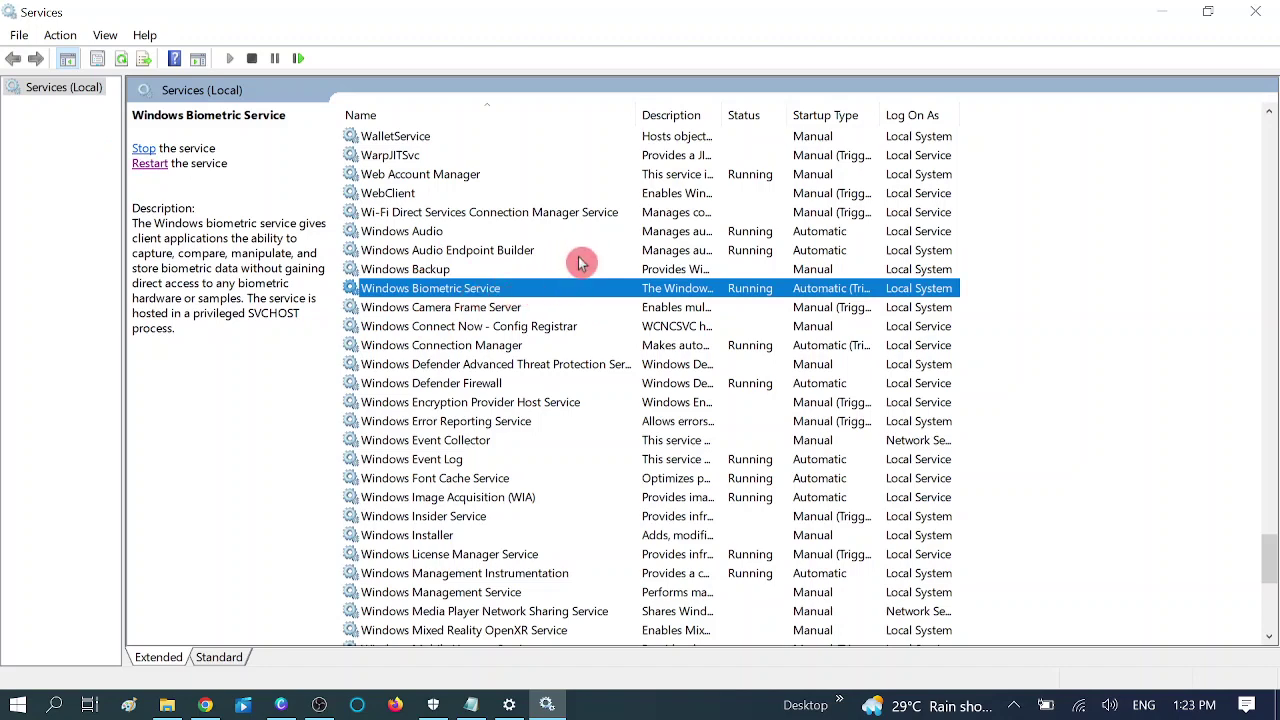
{"action": "left_click", "coordinate": [523, 305]}
{"action": "left_click", "coordinate": [527, 293]}
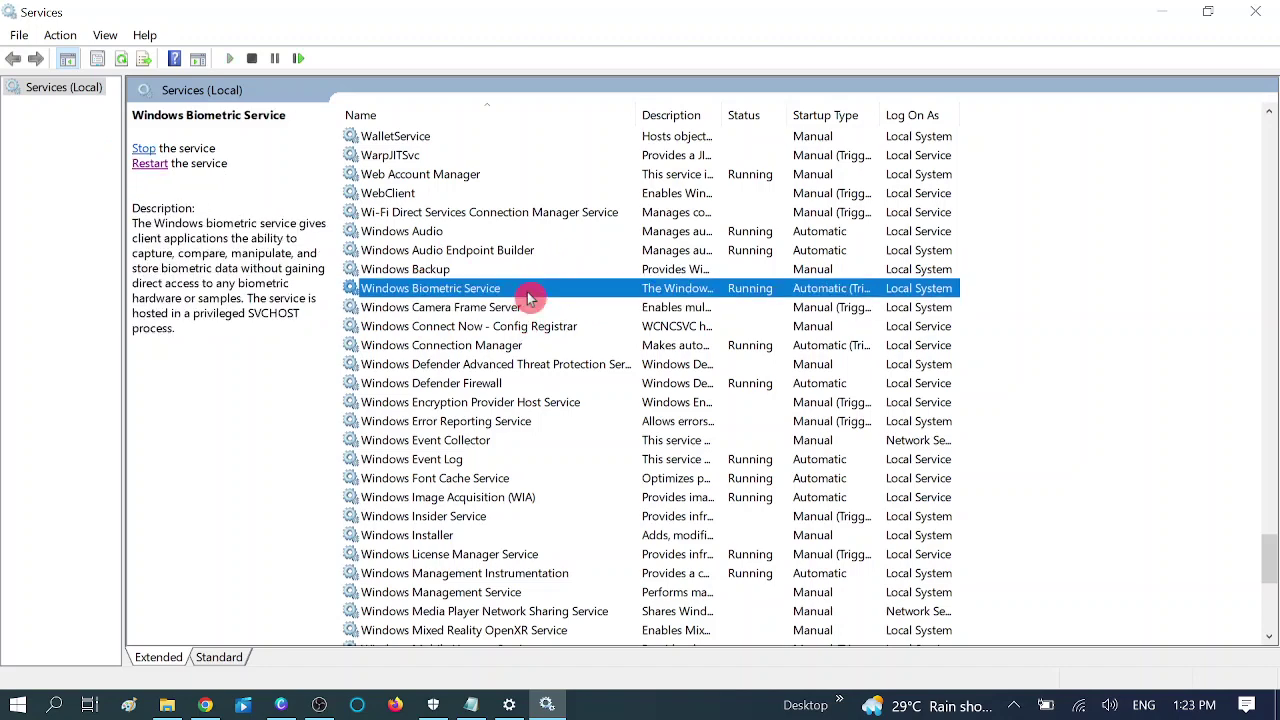
{"action": "left_click", "coordinate": [1255, 12]}
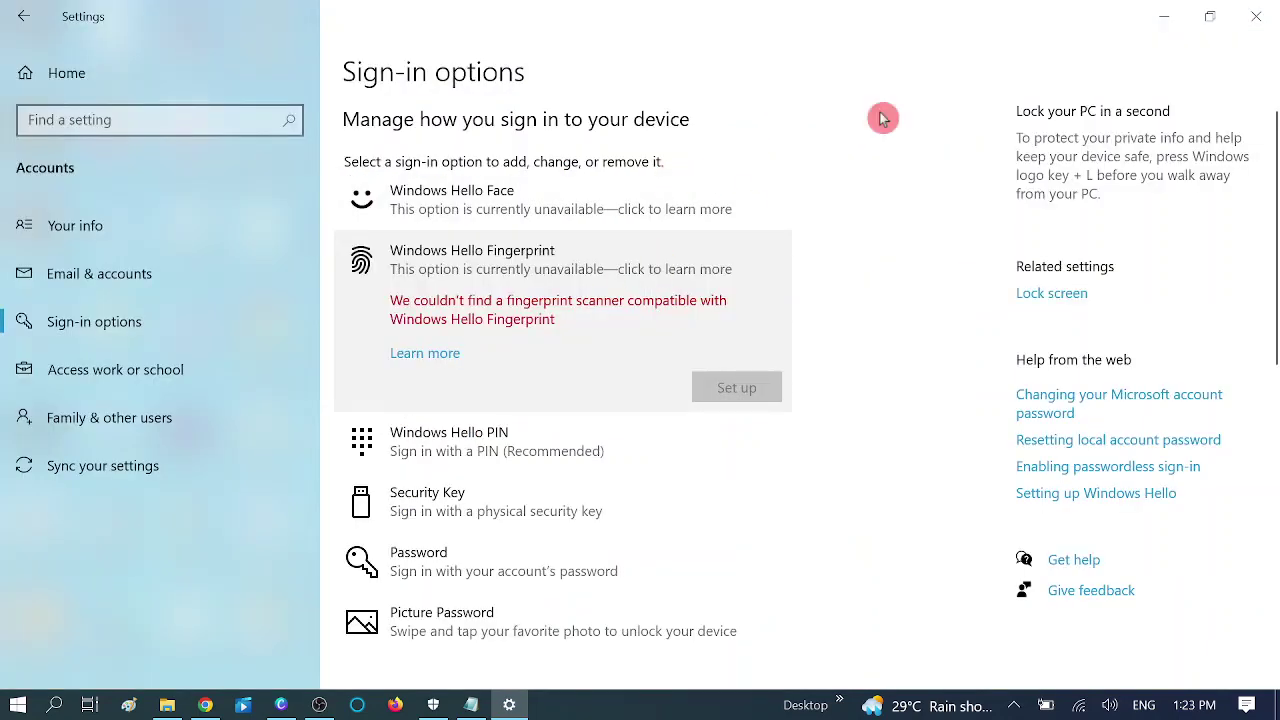
{"action": "left_click", "coordinate": [1172, 14]}
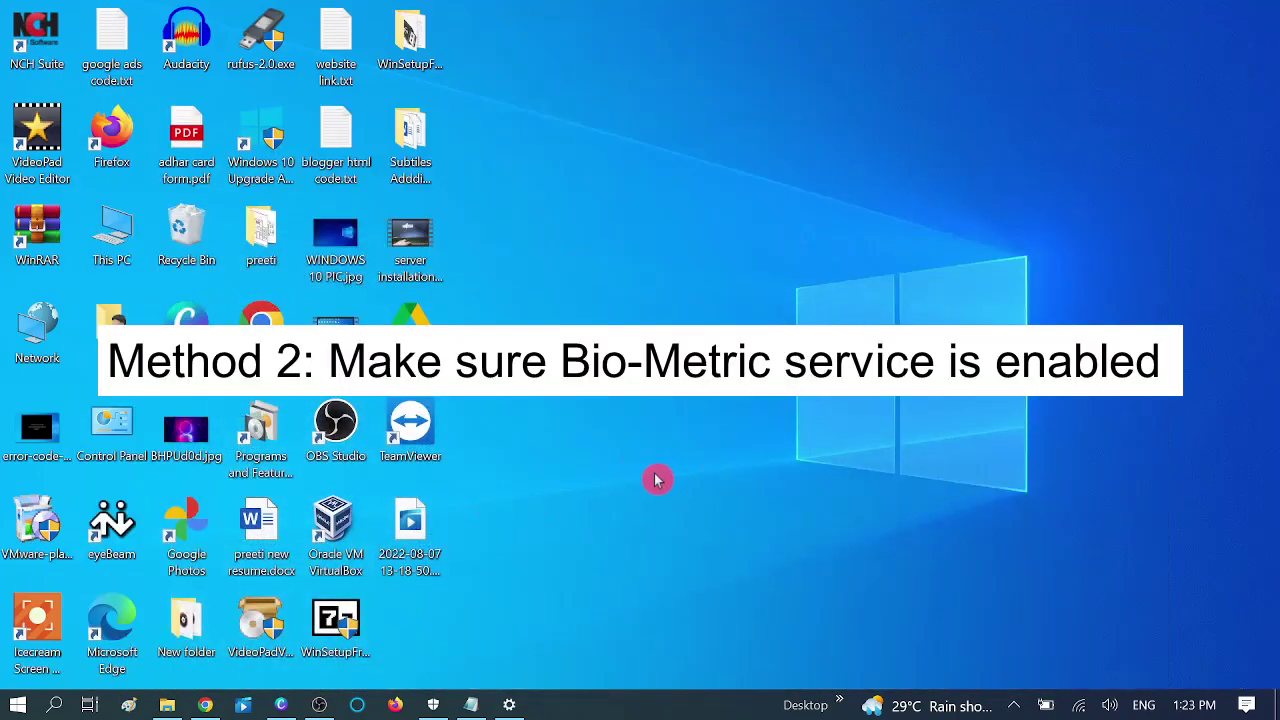
Open the Local Group Policy Editor by running gpedit.msc and maximize its window.
{"action": "key", "text": "super+r"}
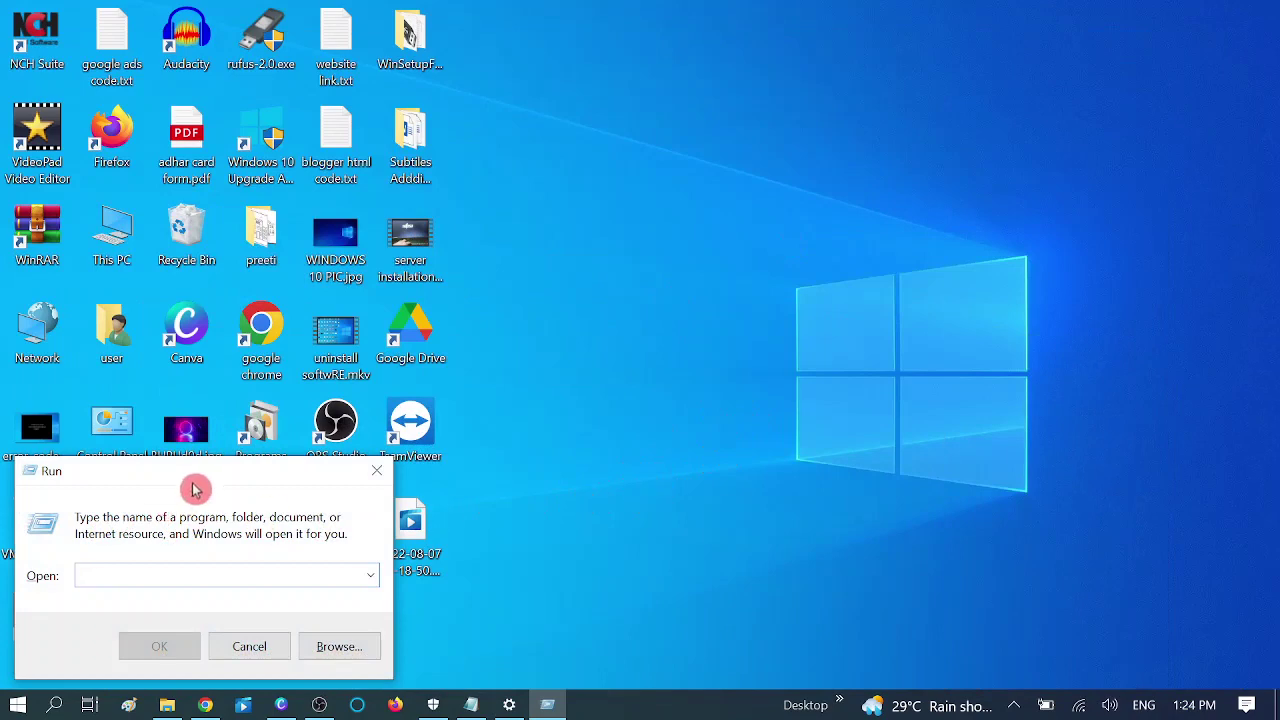
{"action": "left_click_drag", "start_coordinate": [195, 482], "coordinate": [565, 280]}
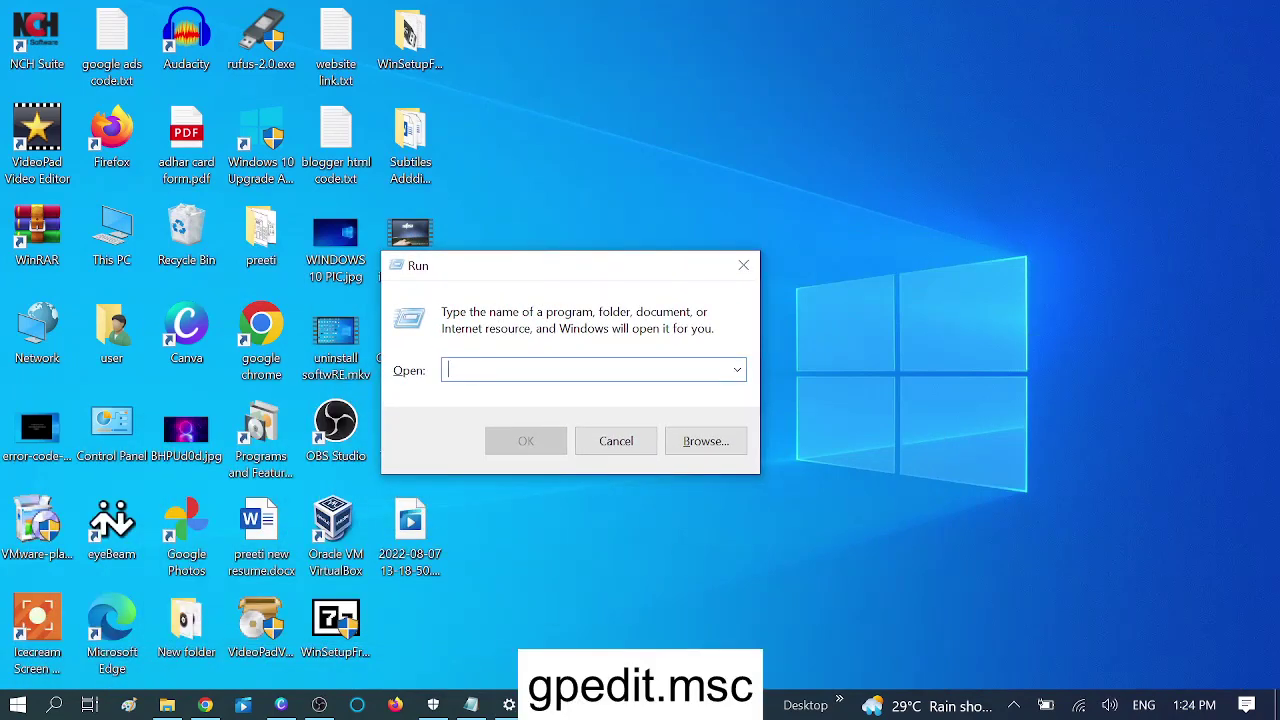
{"action": "type", "text": "gpe"}
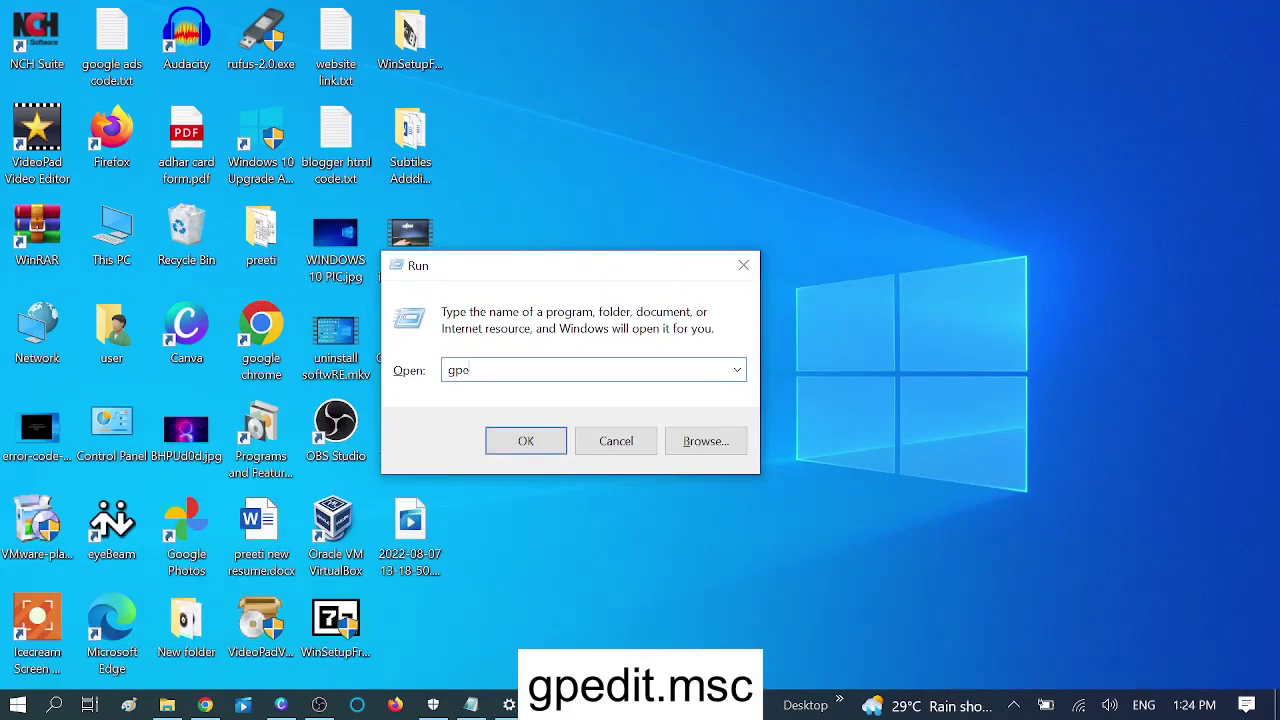
{"action": "type", "text": "dit.msc"}
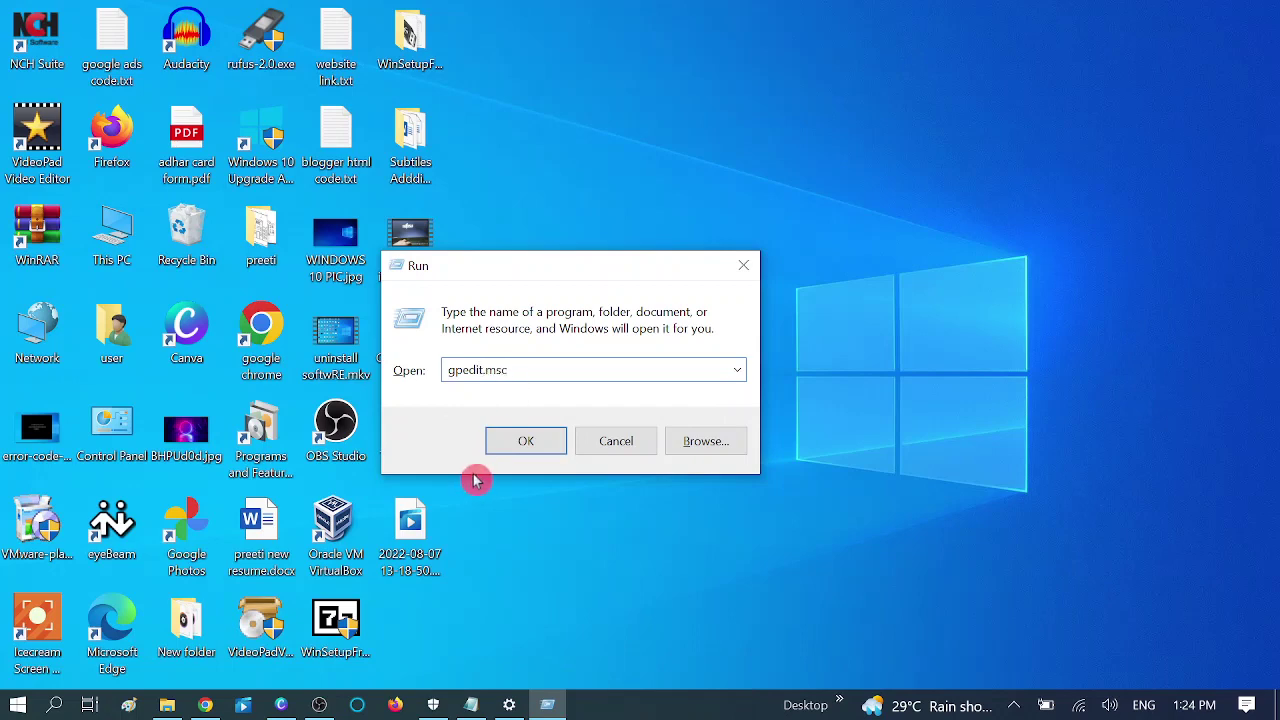
{"action": "left_click", "coordinate": [528, 443]}
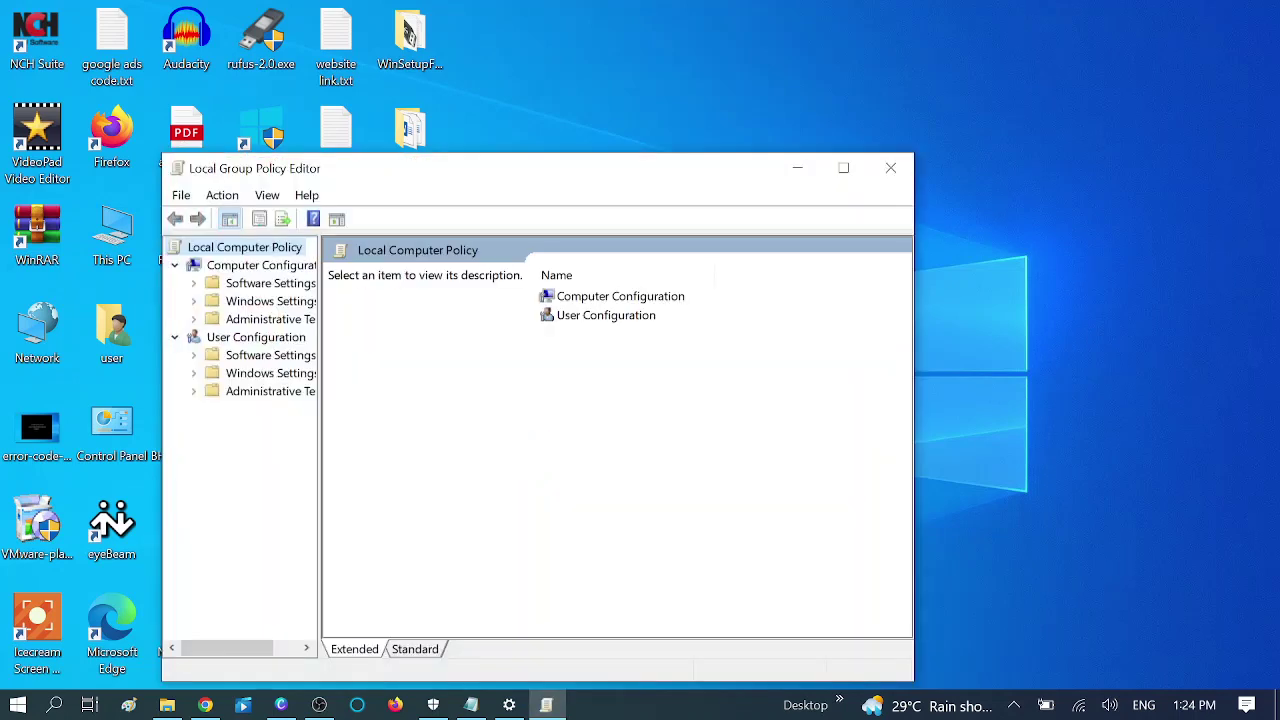
{"action": "left_click", "coordinate": [846, 167]}
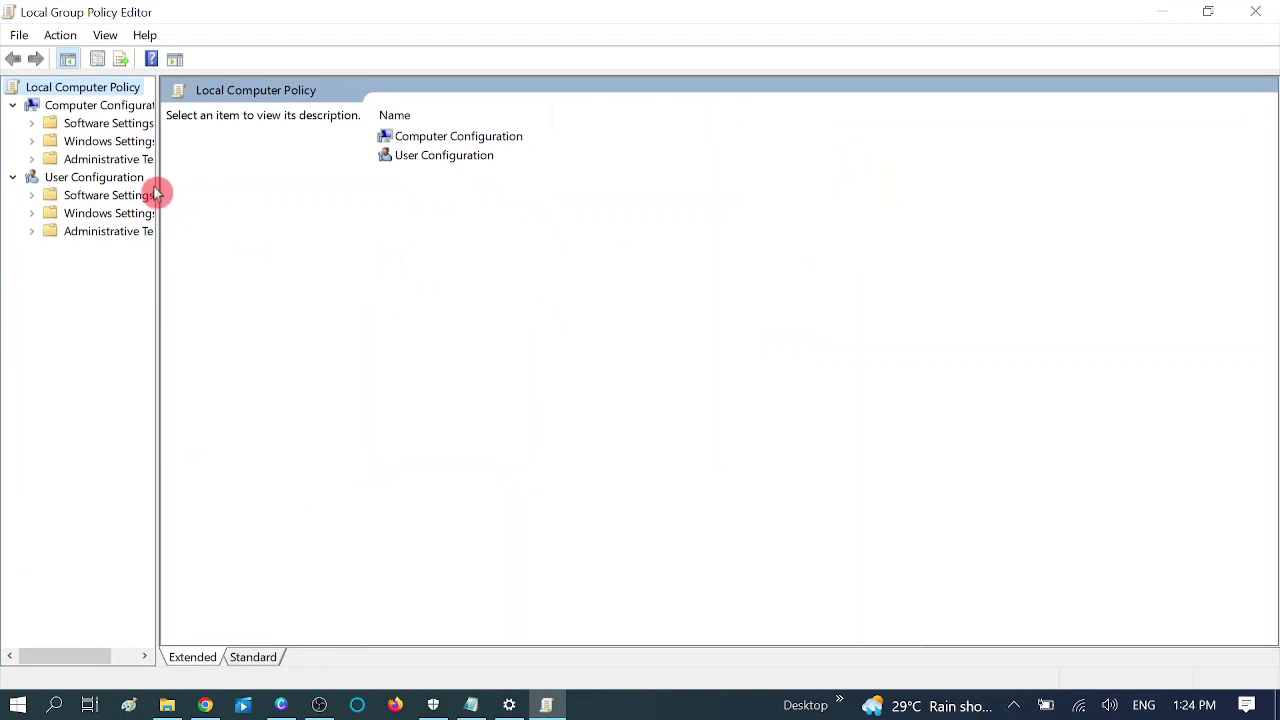
Open the Biometrics policies under Computer Configuration, Administrative Templates, Windows Components, widening the policy tree for readability.
{"action": "left_click_drag", "start_coordinate": [155, 186], "coordinate": [265, 190]}
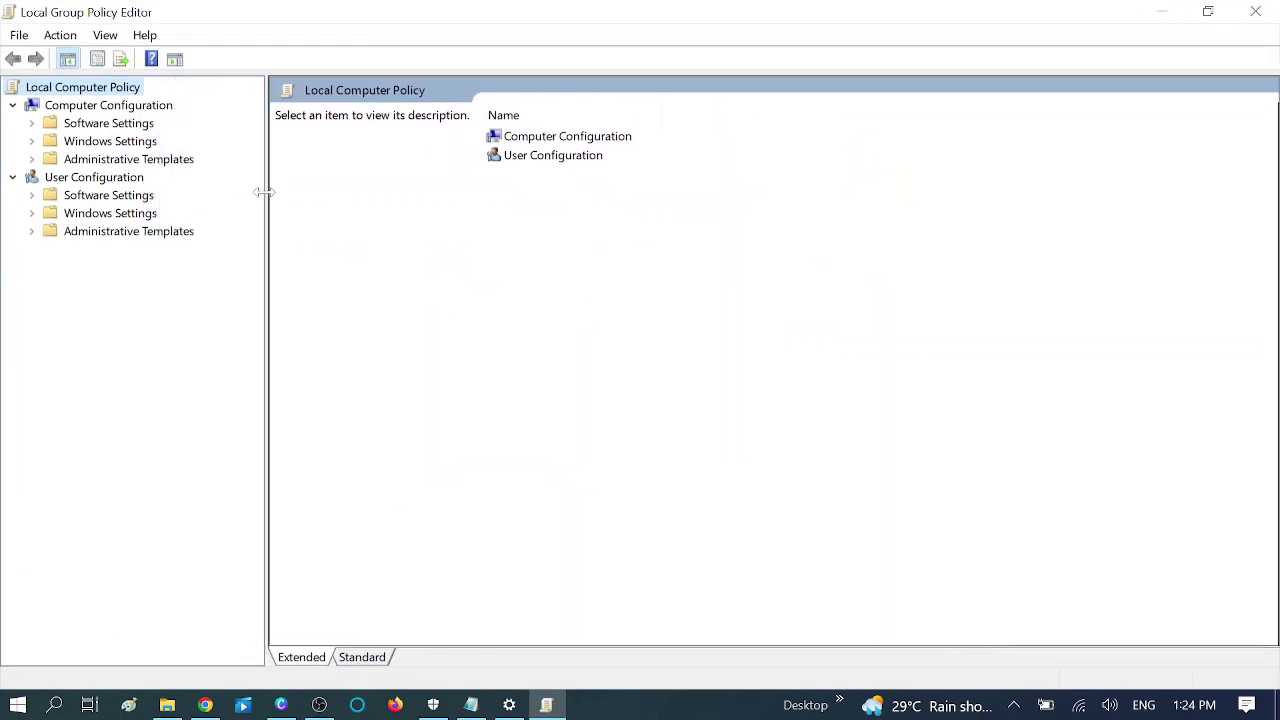
{"action": "left_click", "coordinate": [38, 161]}
{"action": "left_click", "coordinate": [94, 161]}
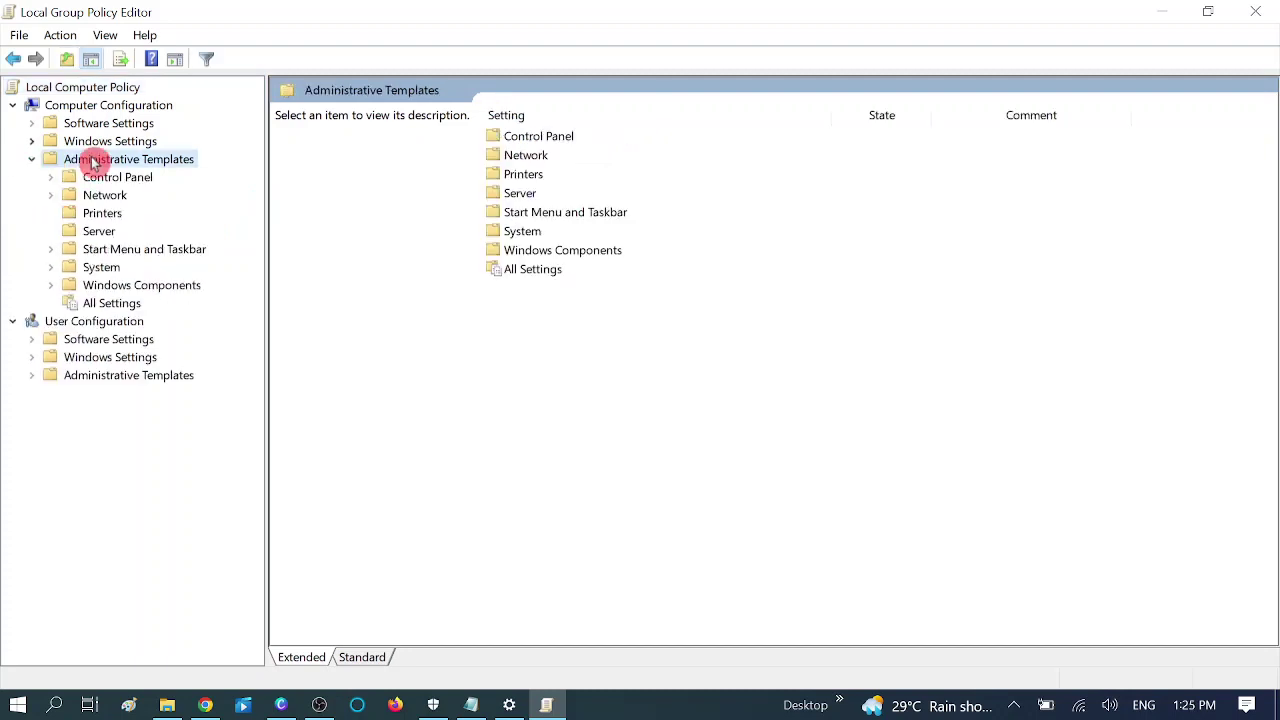
{"action": "double_click", "coordinate": [128, 290]}
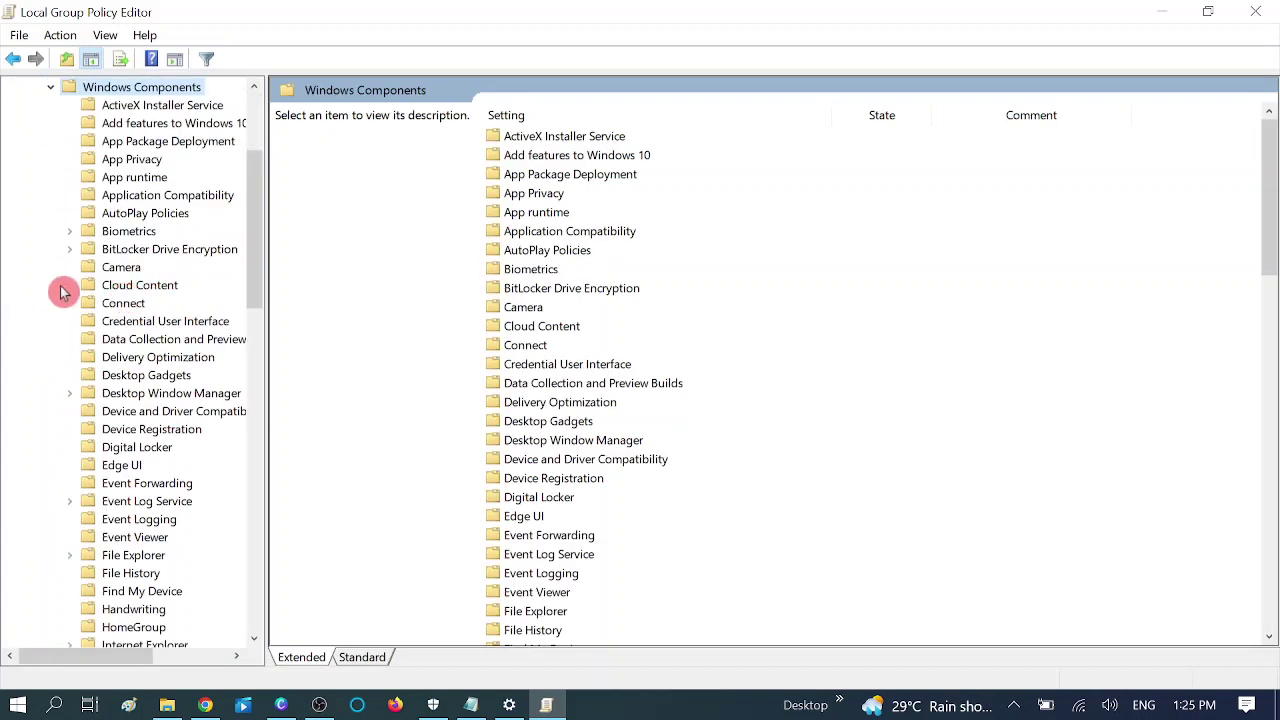
{"action": "double_click", "coordinate": [114, 236]}
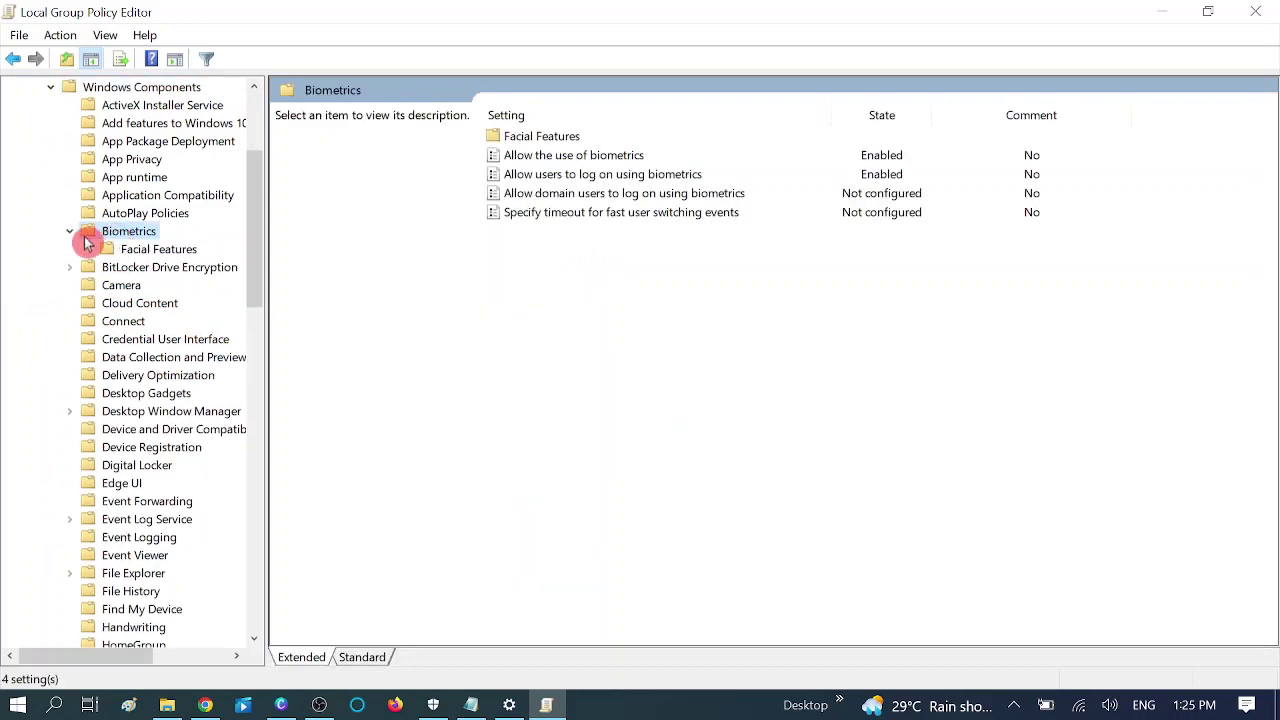
Set the "Allow the use of biometrics" policy to Enabled and confirm it.
{"action": "left_click", "coordinate": [562, 155]}
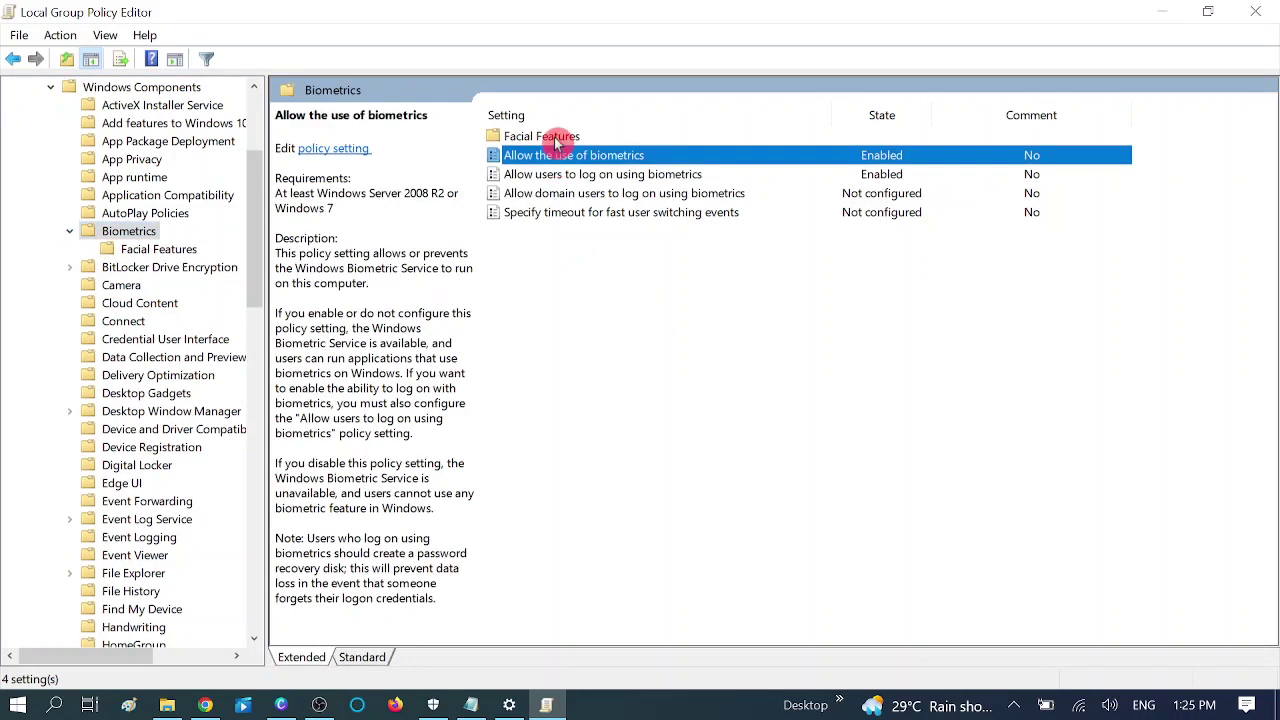
{"action": "left_click", "coordinate": [557, 136]}
{"action": "left_click", "coordinate": [577, 157]}
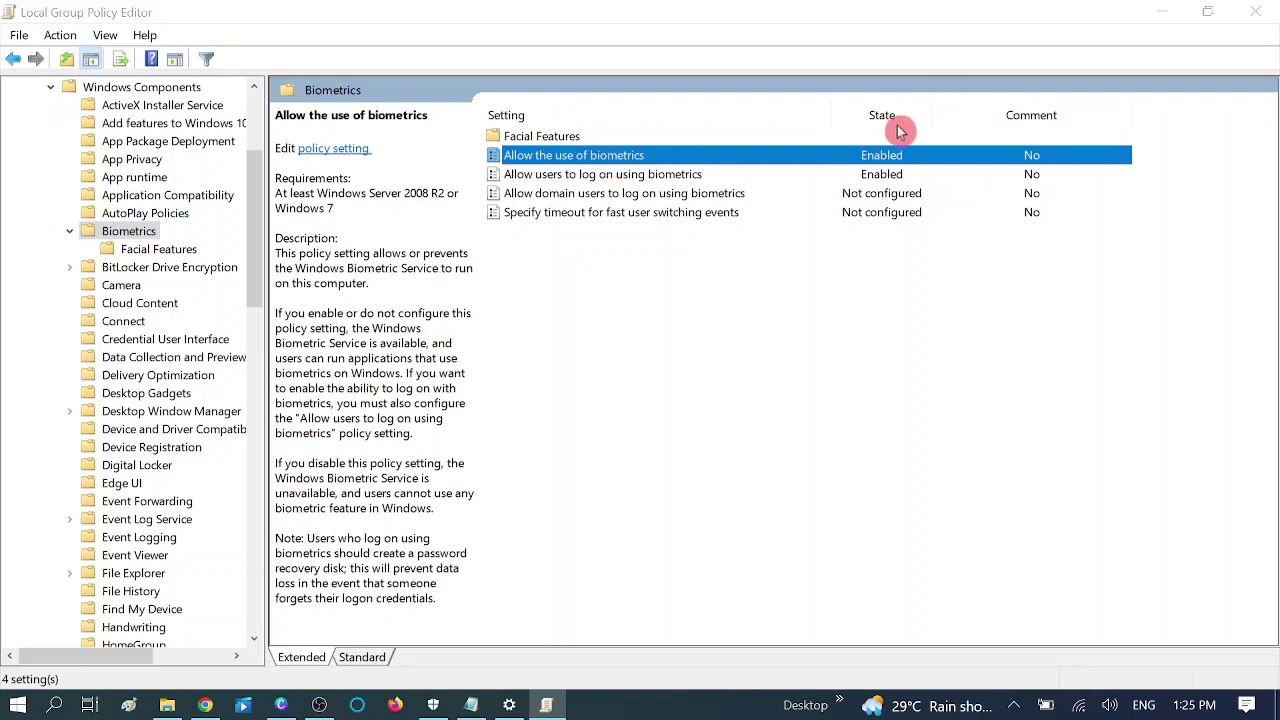
{"action": "double_click", "coordinate": [885, 158]}
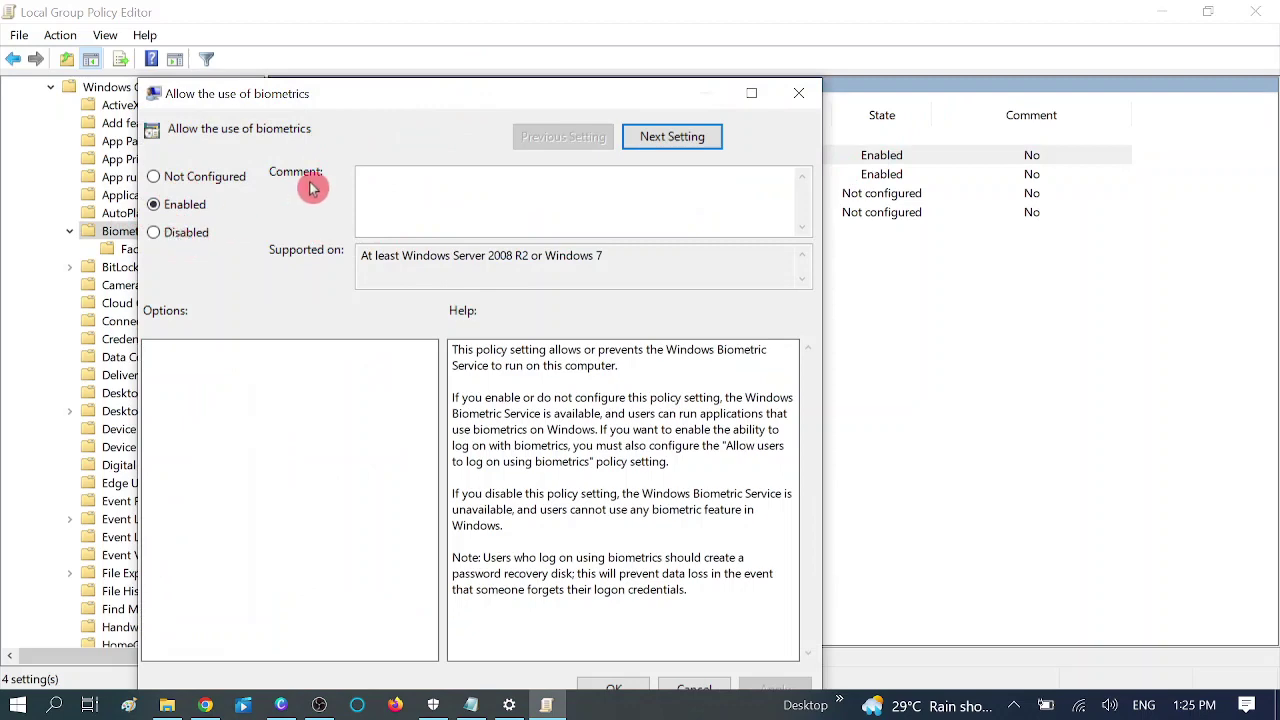
{"action": "left_click_drag", "start_coordinate": [423, 101], "coordinate": [389, 32]}
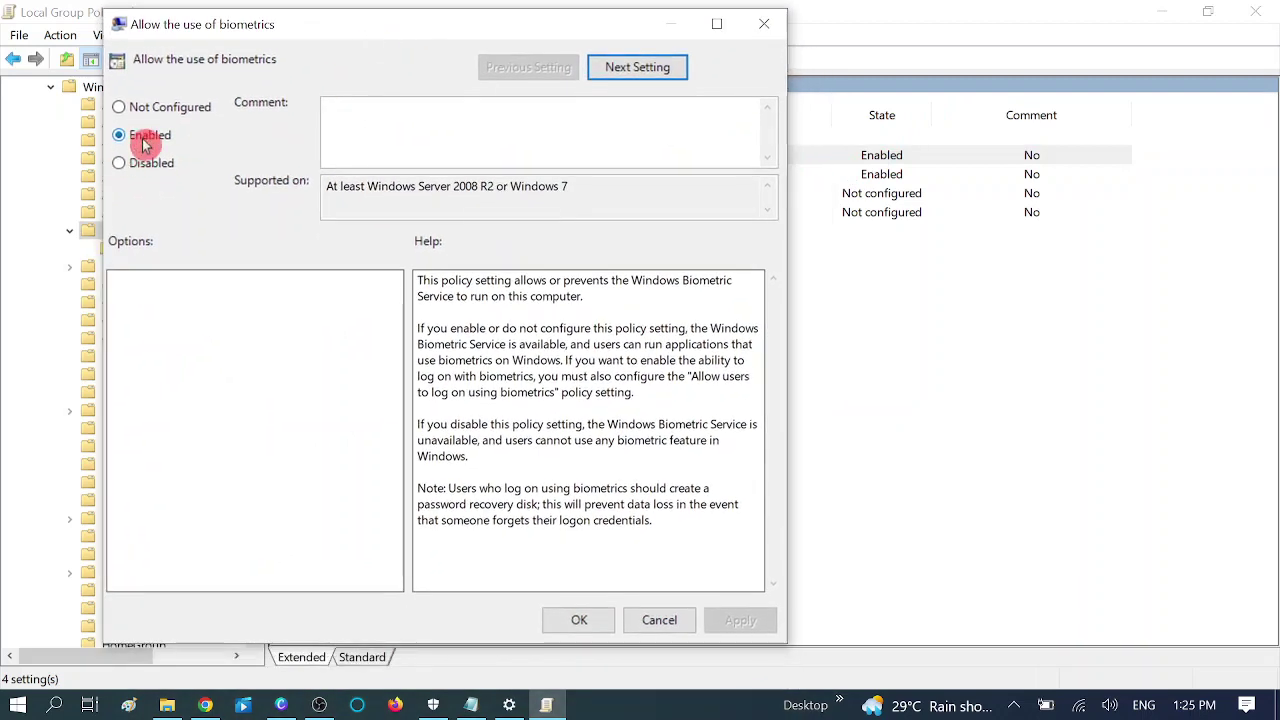
{"action": "left_click", "coordinate": [128, 135]}
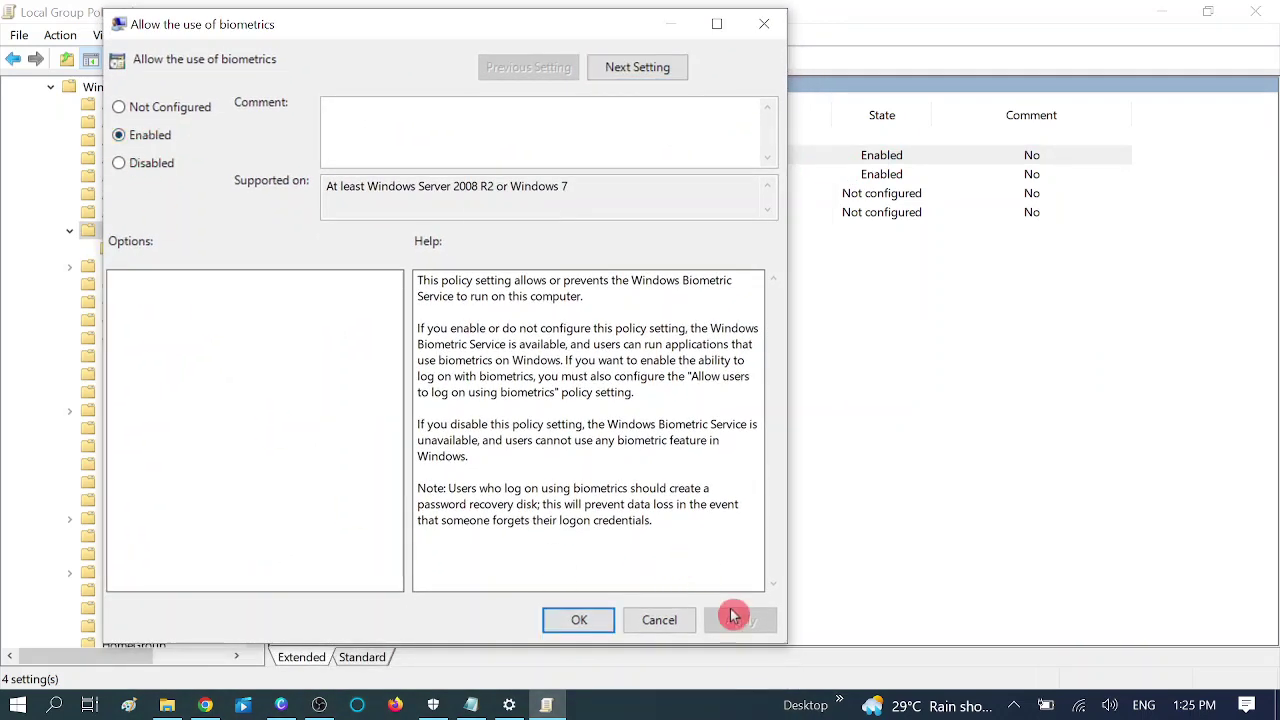
{"action": "left_click", "coordinate": [574, 620]}
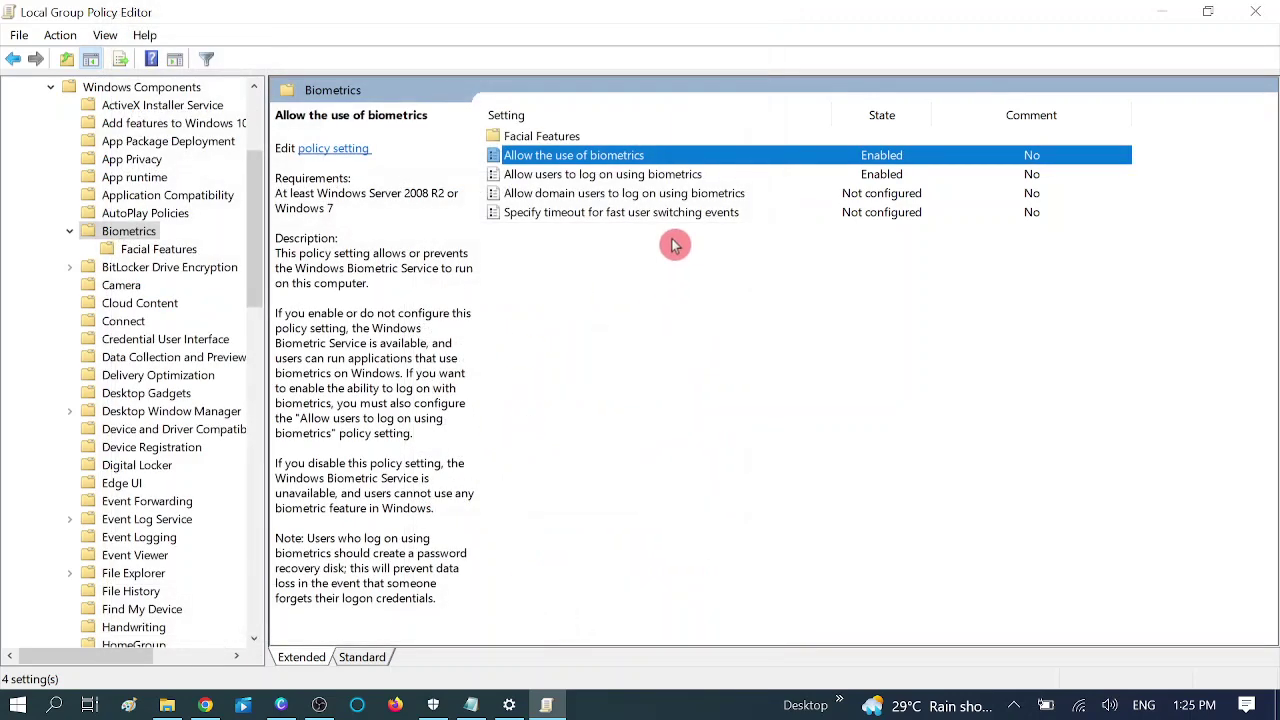
Check the "Allow users to log on using biometrics" policy's settings and close it without changes.
{"action": "left_click", "coordinate": [620, 180]}
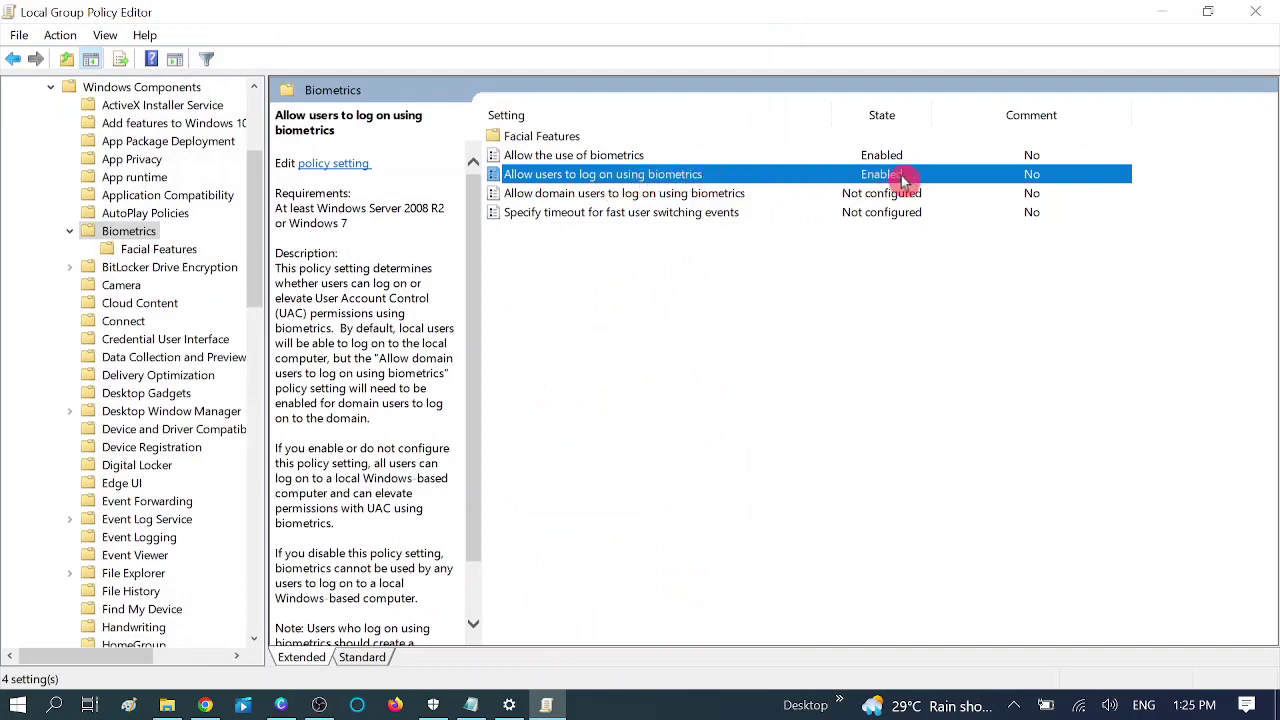
{"action": "double_click", "coordinate": [668, 183]}
{"action": "left_click_drag", "start_coordinate": [543, 114], "coordinate": [460, 40]}
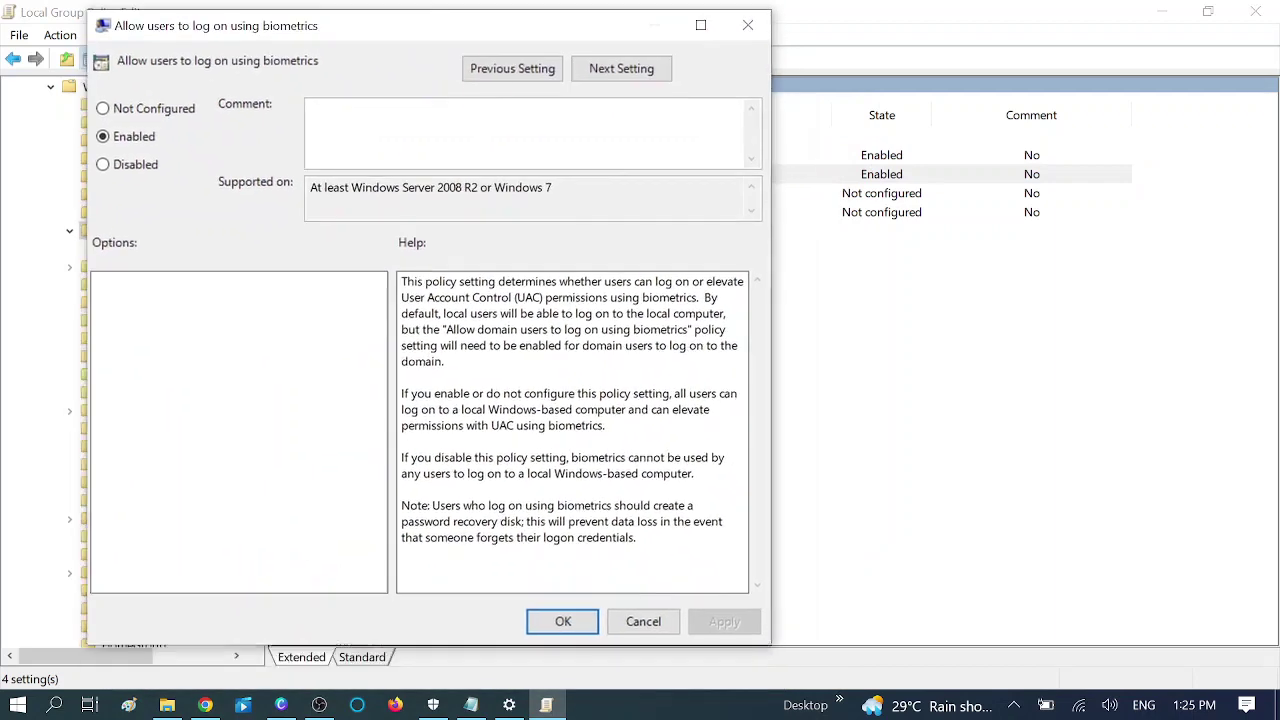
{"action": "left_click", "coordinate": [643, 621]}
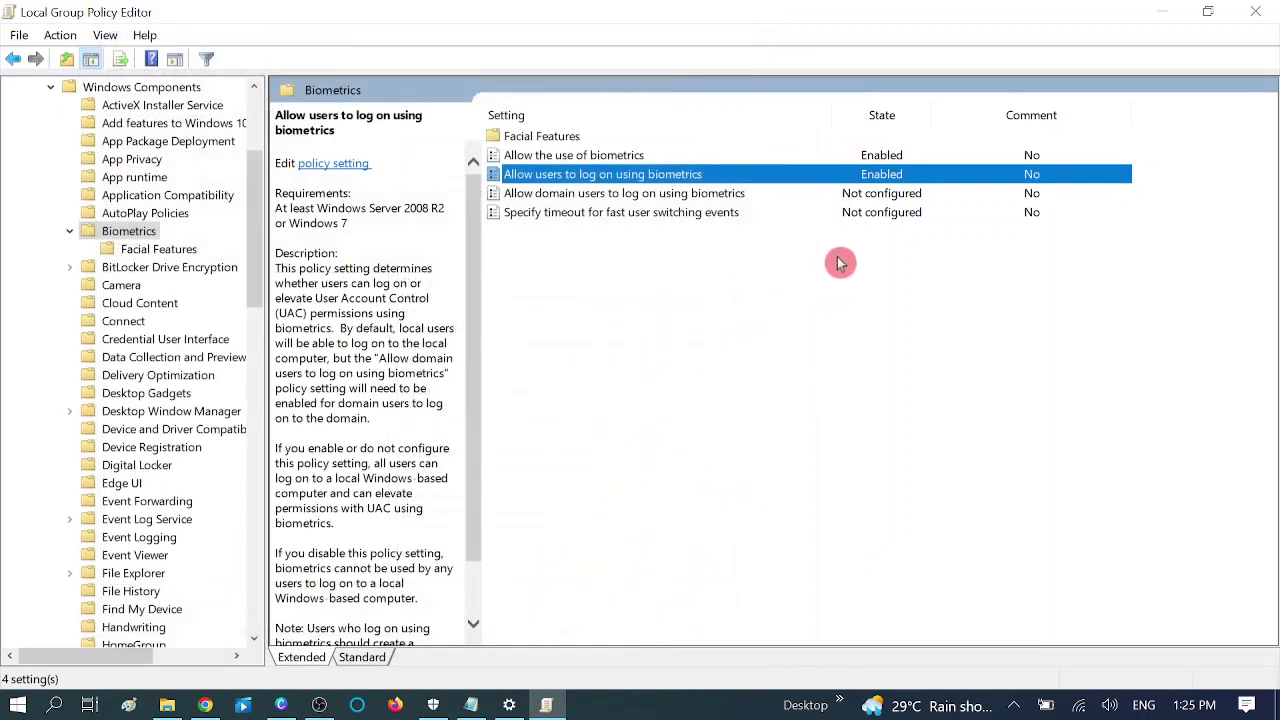
Set the "Allow domain users to log on using biometrics" policy to Enabled and confirm it.
{"action": "left_click", "coordinate": [645, 194]}
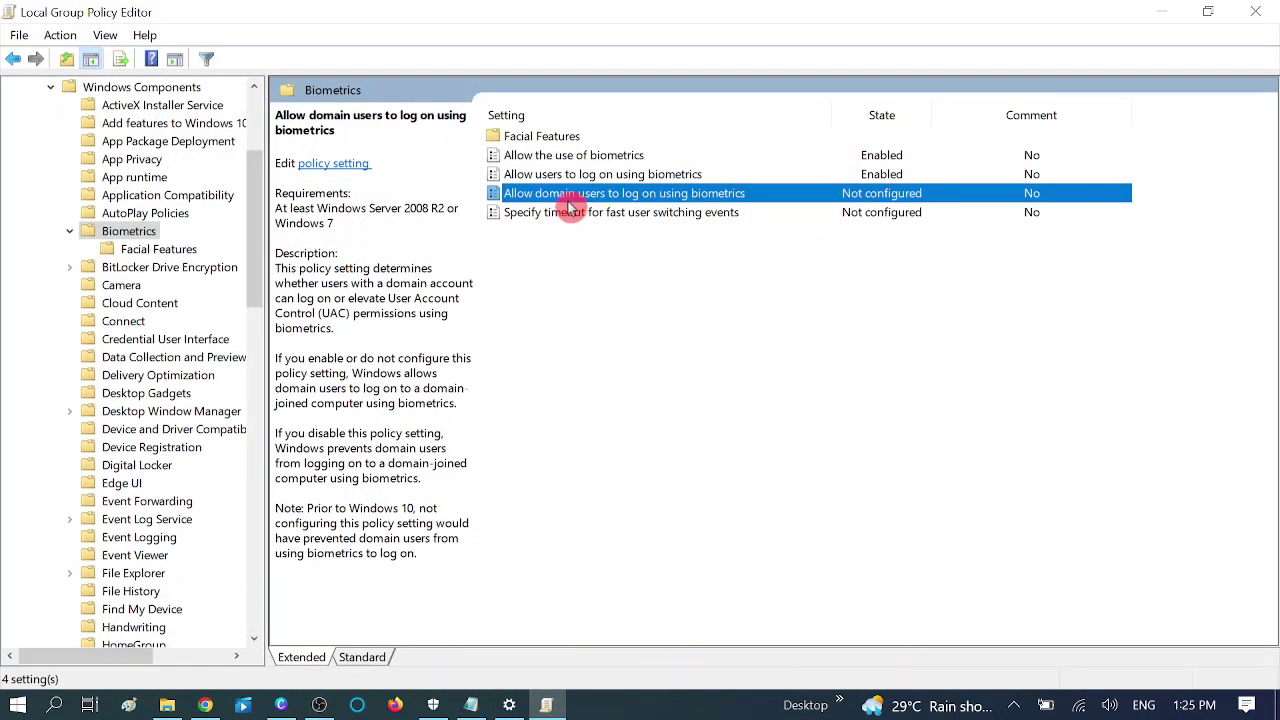
{"action": "double_click", "coordinate": [666, 199]}
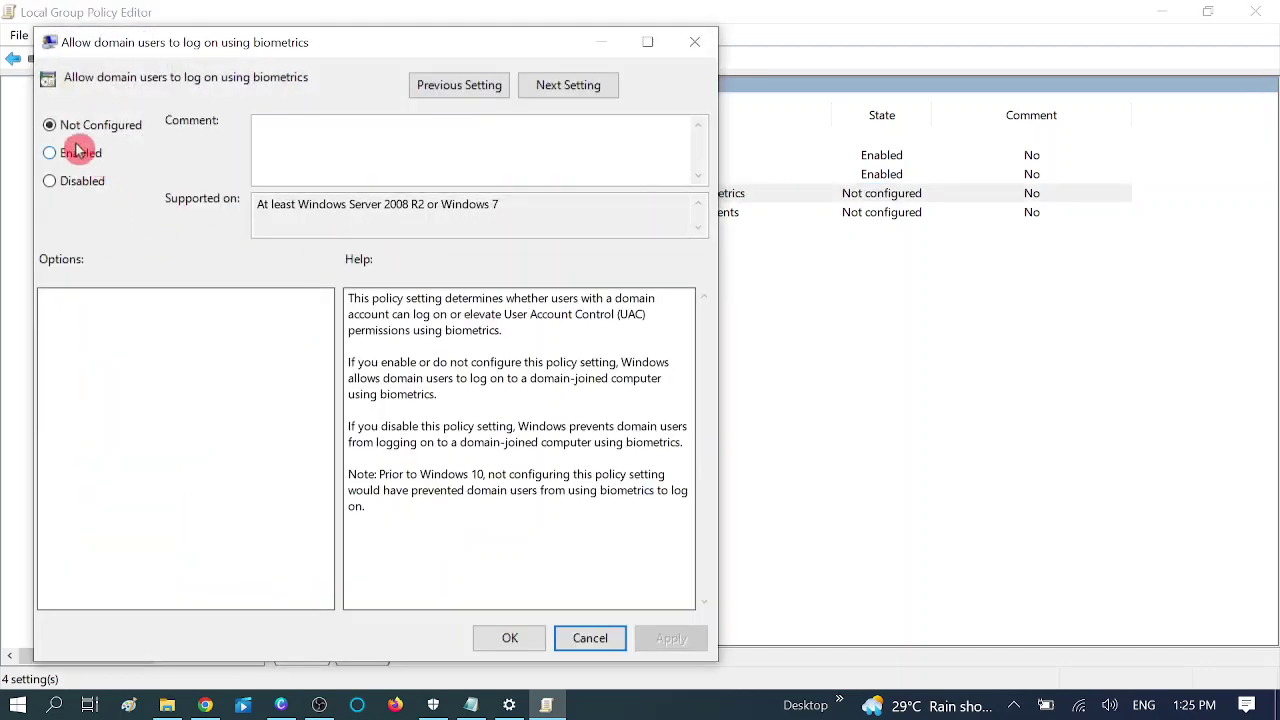
{"action": "left_click", "coordinate": [77, 153]}
{"action": "left_click", "coordinate": [667, 639]}
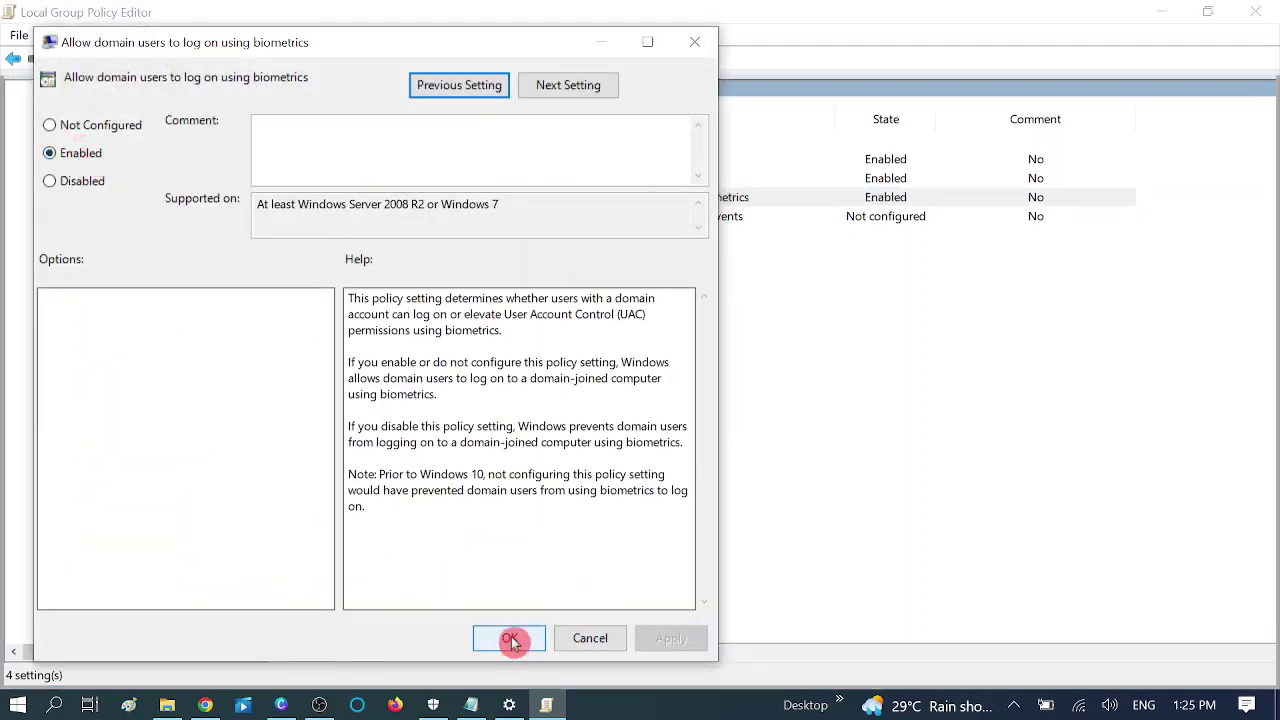
{"action": "left_click", "coordinate": [510, 639]}
Return the "Specify timeout for fast user switching events" policy to Not Configured and confirm it.
{"action": "key", "text": "Down"}
{"action": "key", "text": "Return"}
{"action": "left_click_drag", "start_coordinate": [386, 94], "coordinate": [351, 37]}
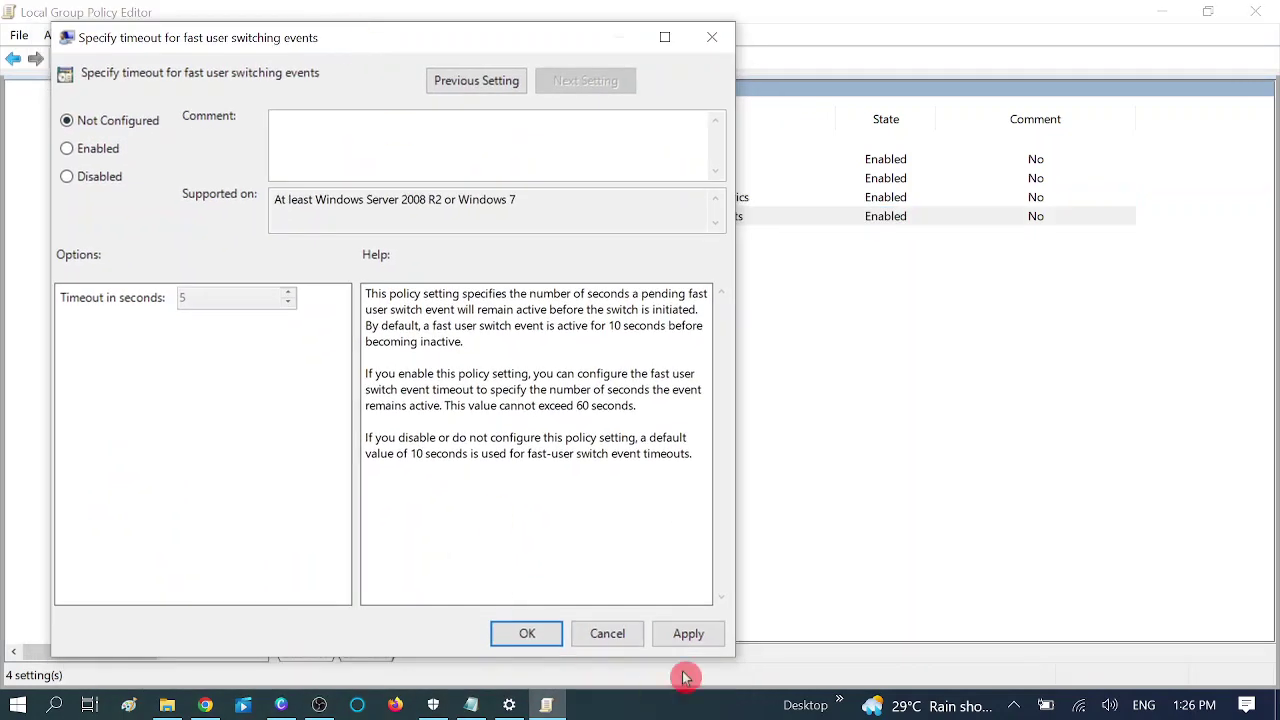
{"action": "left_click", "coordinate": [524, 634]}
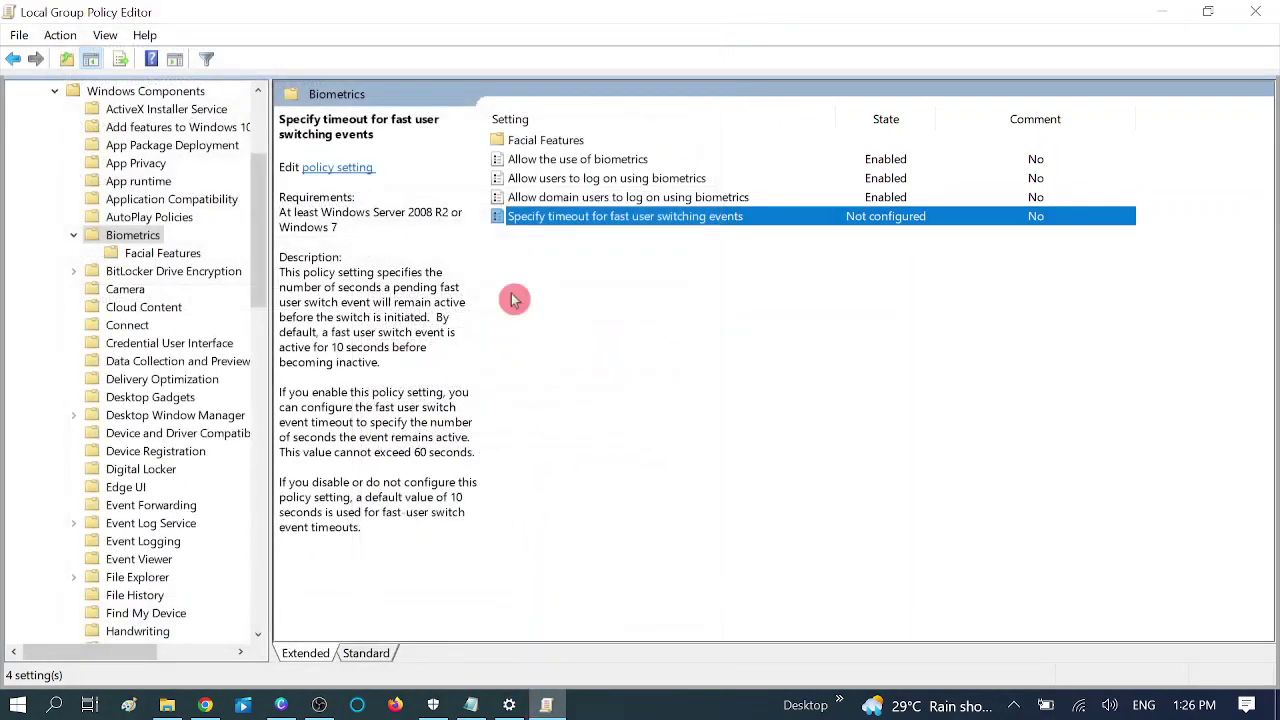
Review the states and descriptions of the three policies that allow biometrics, user logon and domain user logon.
{"action": "left_click", "coordinate": [634, 164]}
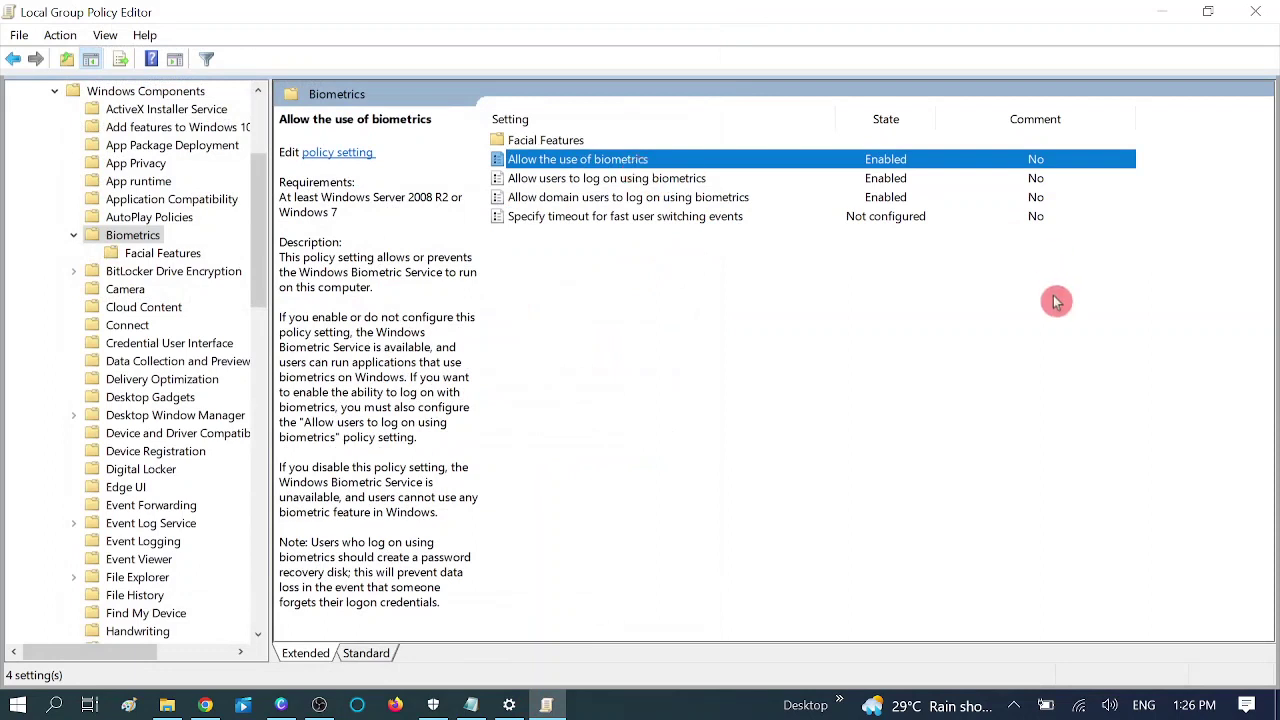
{"action": "key", "text": "Down"}
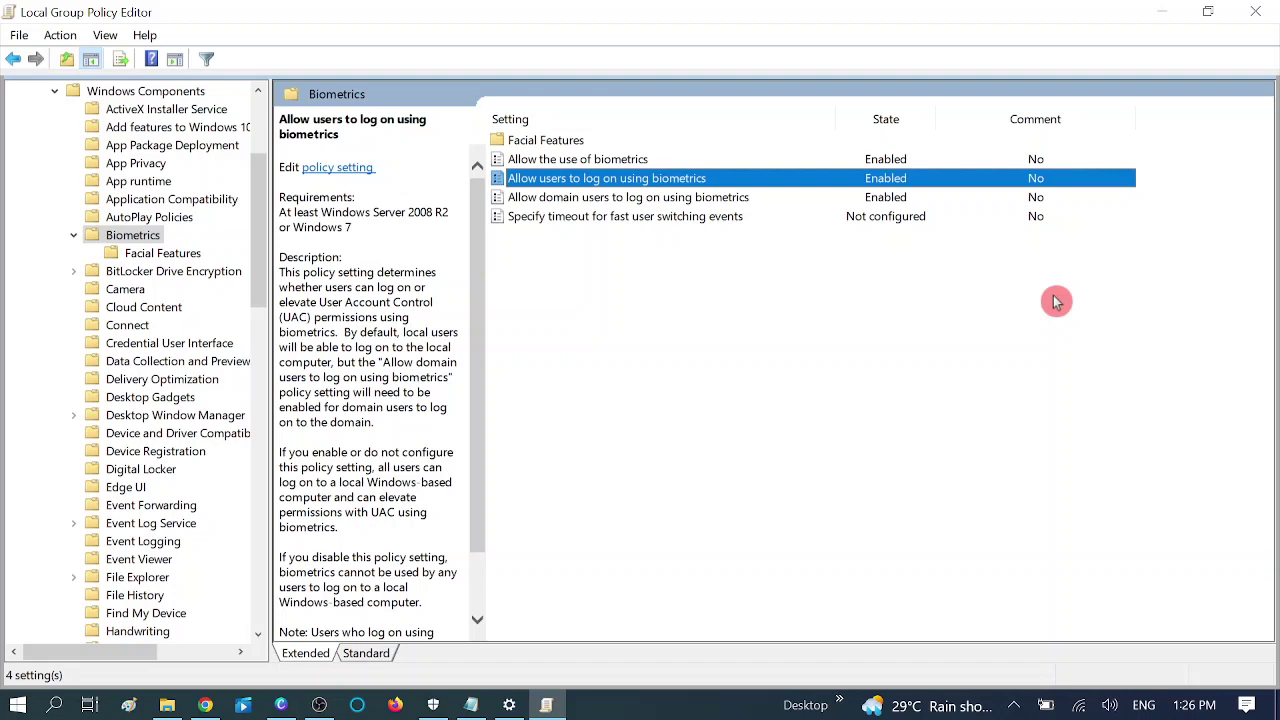
{"action": "key", "text": "Down"}
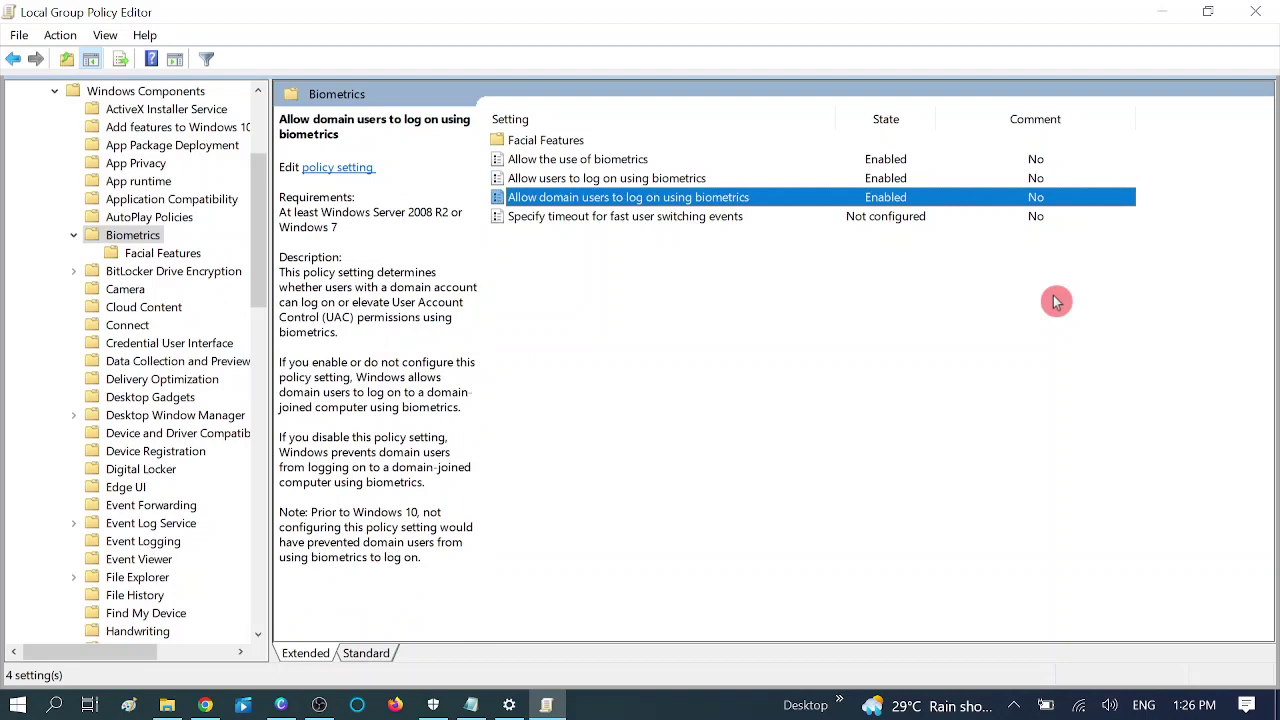
{"action": "key", "text": "Up"}
{"action": "key", "text": "Up"}
{"action": "key", "text": "Down"}
{"action": "key", "text": "Down"}
{"action": "key", "text": "Up"}
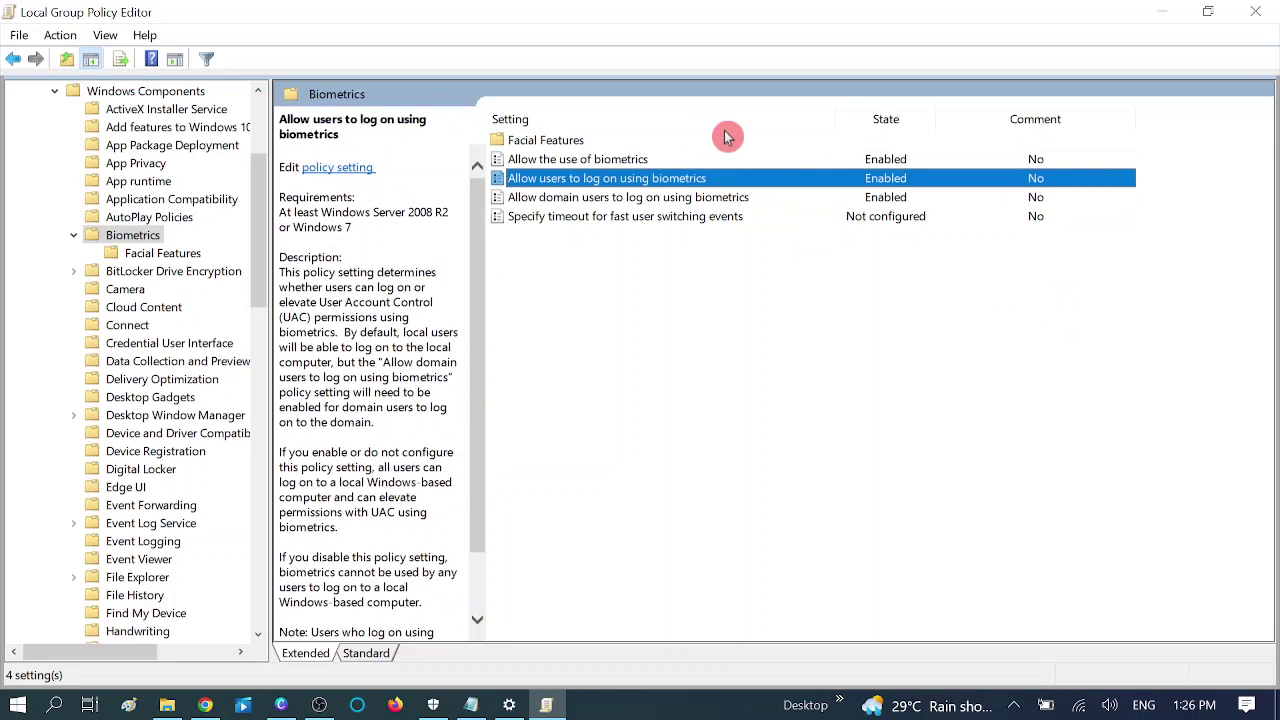
{"action": "left_click", "coordinate": [607, 162]}
{"action": "left_click", "coordinate": [607, 181]}
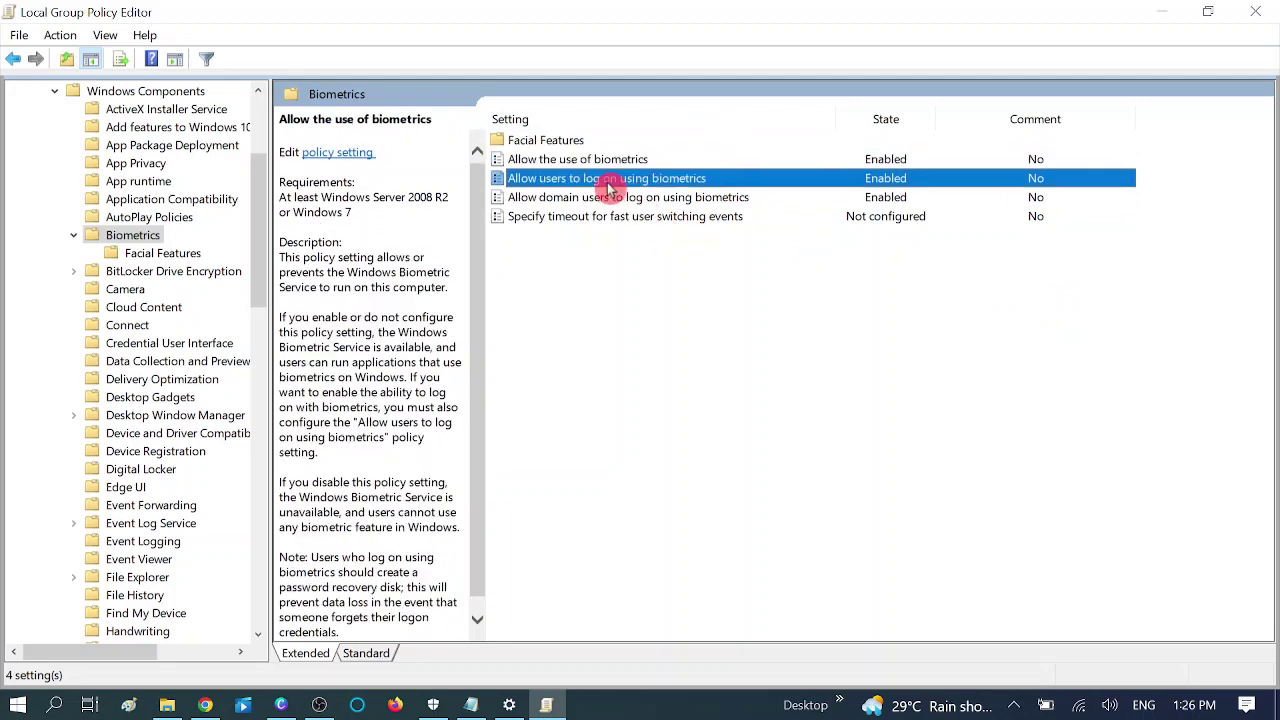
{"action": "left_click", "coordinate": [606, 160]}
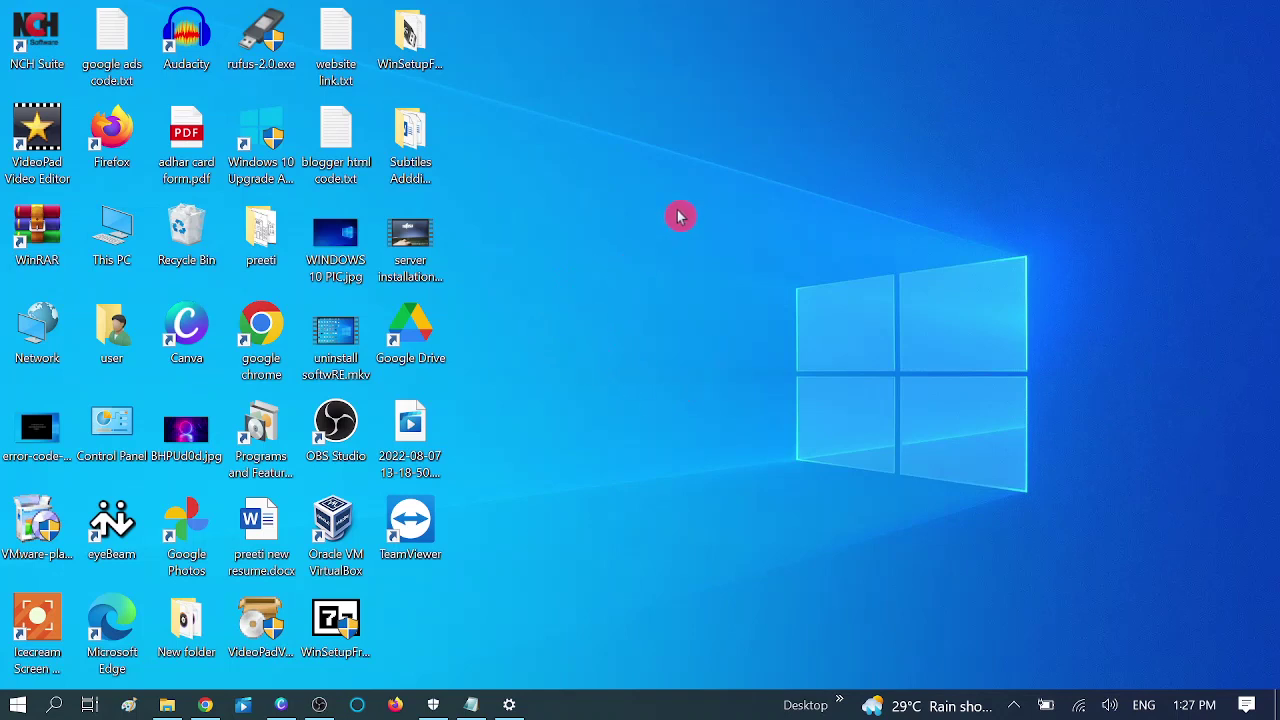
Search Windows for Device Manager and open it.
{"action": "left_click", "coordinate": [55, 705]}
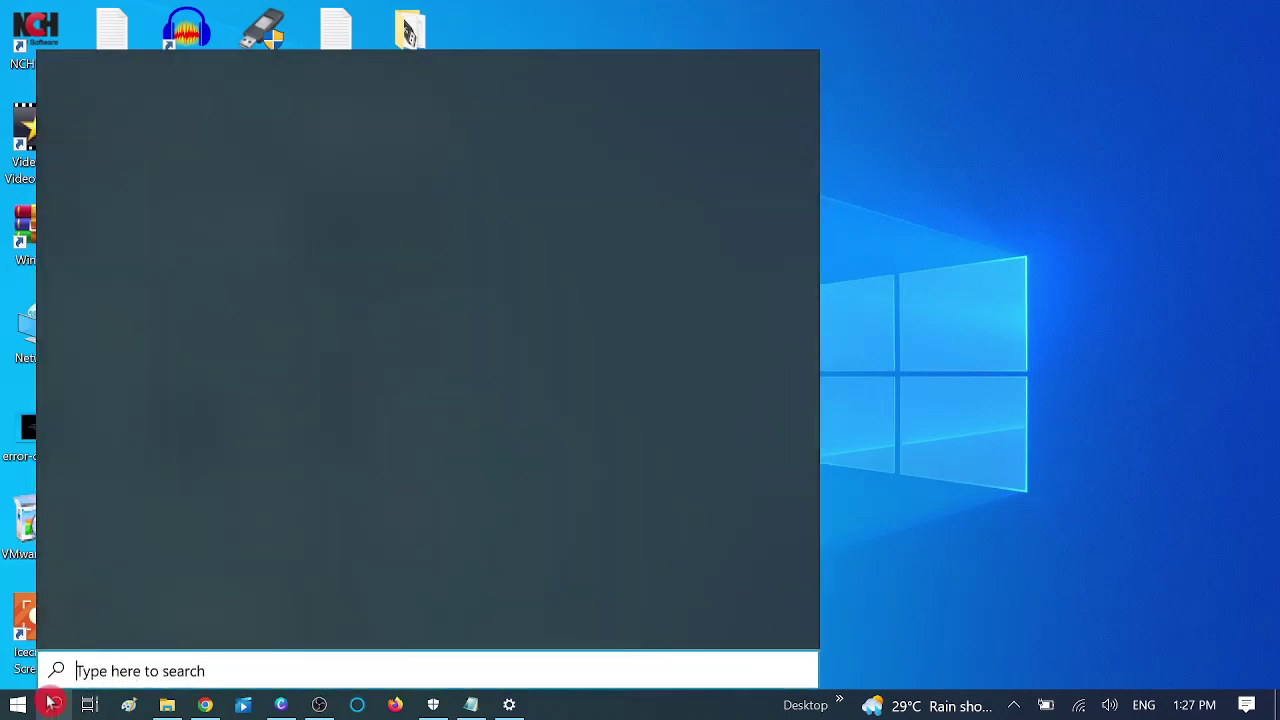
{"action": "type", "text": "dev"}
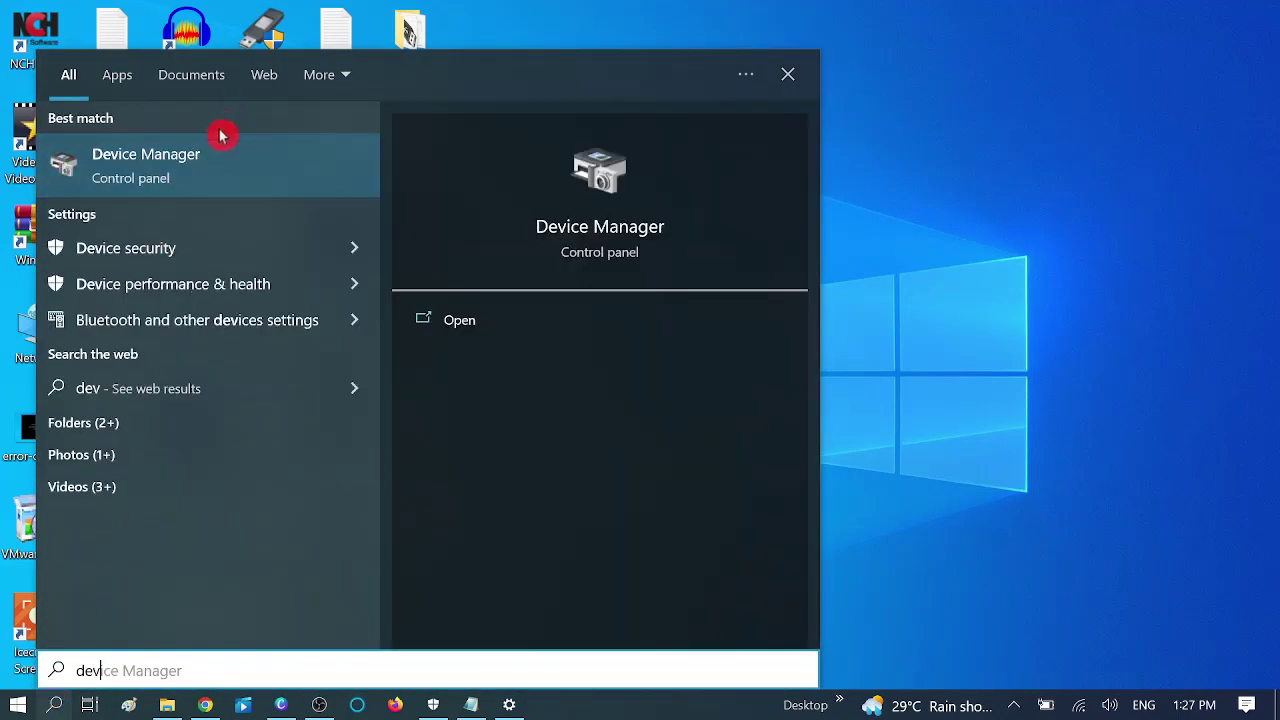
{"action": "left_click", "coordinate": [205, 162]}
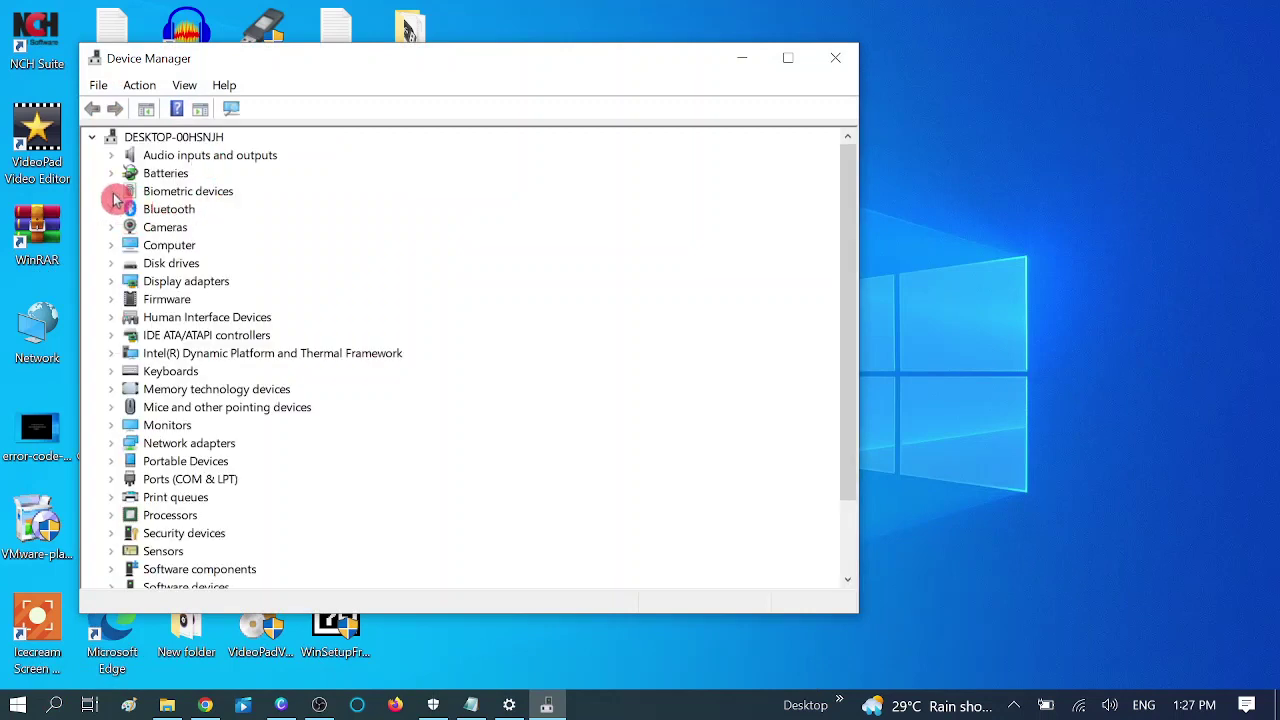
Expand the Biometric devices category and turn on the display of hidden devices.
{"action": "left_click", "coordinate": [113, 195]}
{"action": "left_click", "coordinate": [185, 86]}
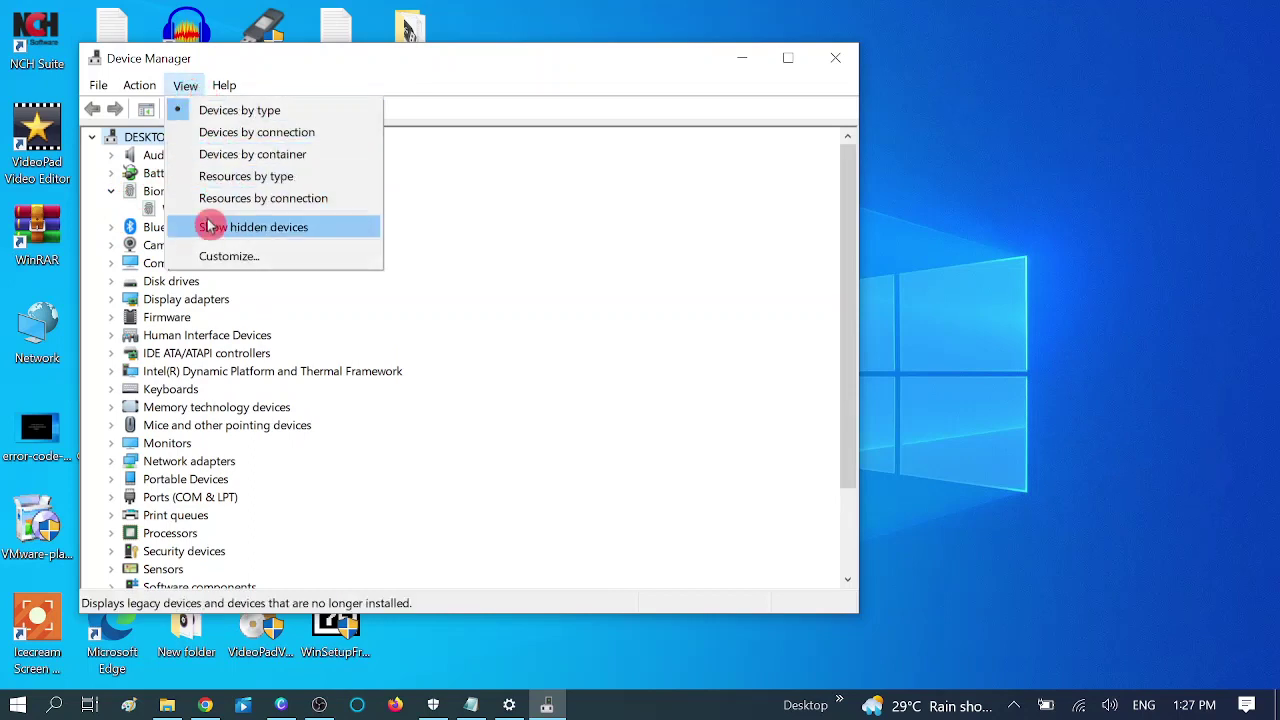
{"action": "left_click", "coordinate": [256, 228]}
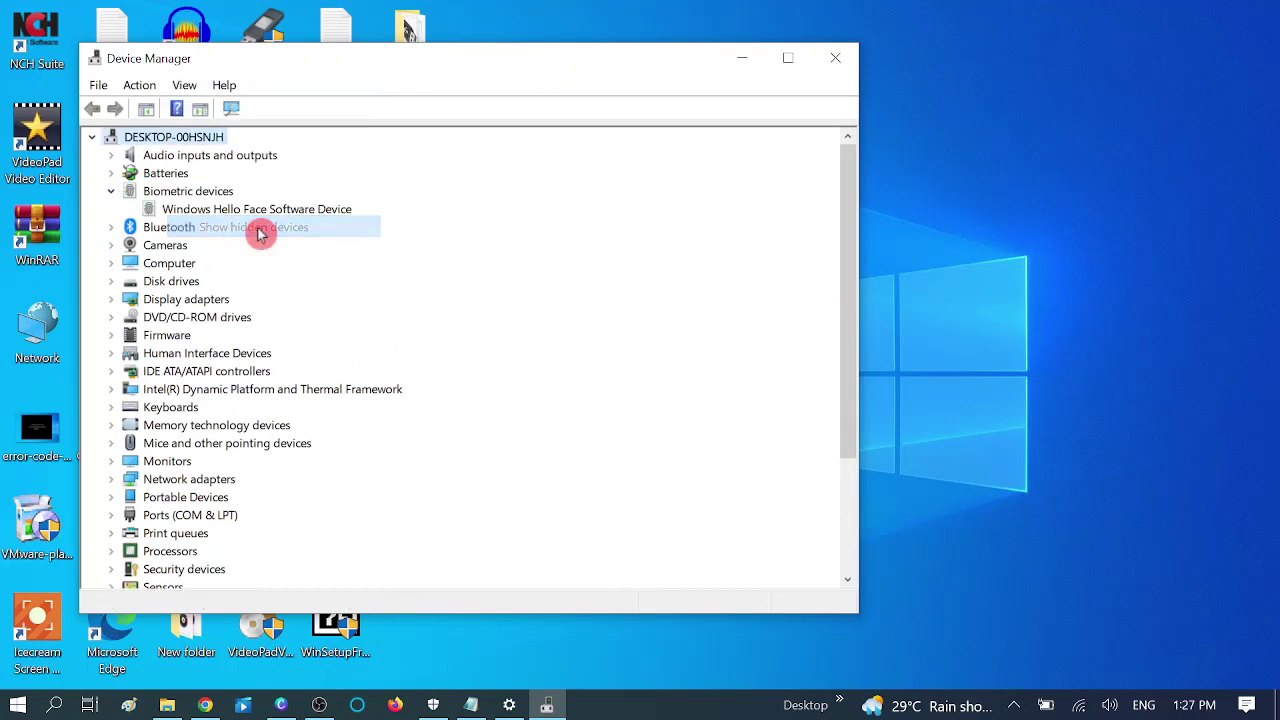
Update the Windows Hello Face Software Device driver with an automatic driver search, then close the update wizard.
{"action": "left_click", "coordinate": [168, 210]}
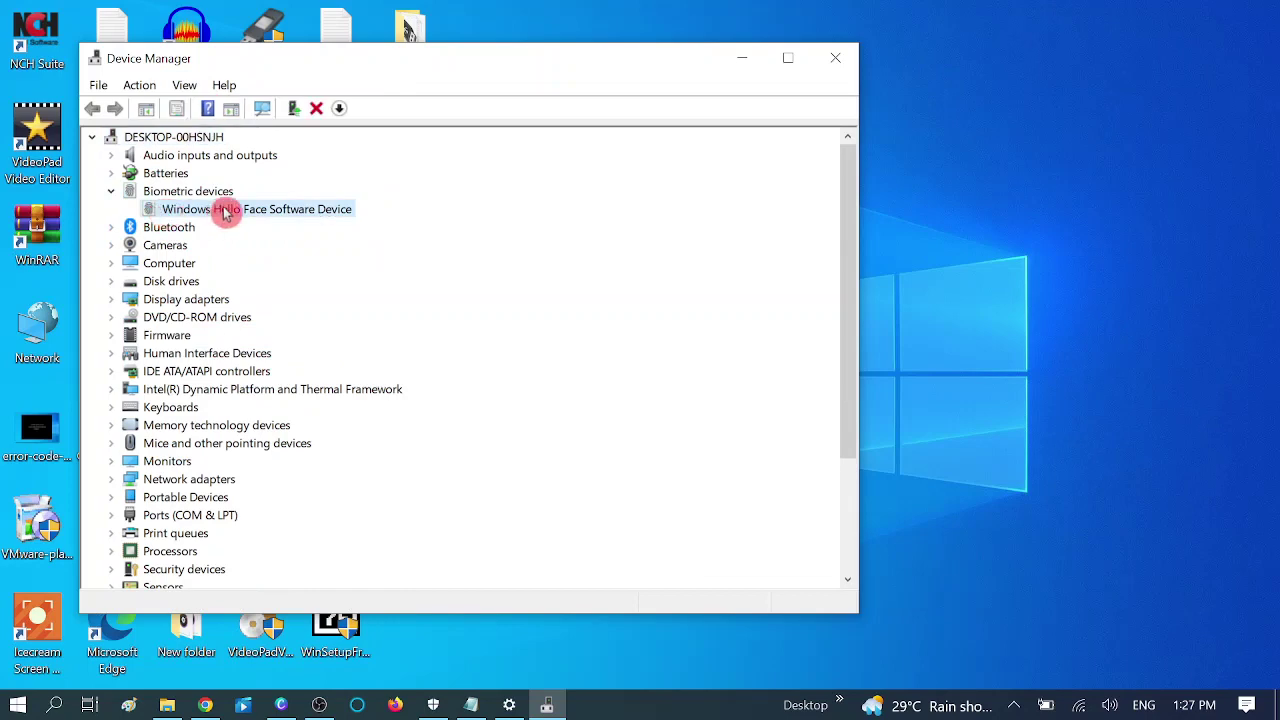
{"action": "right_click", "coordinate": [226, 207]}
{"action": "left_click", "coordinate": [268, 220]}
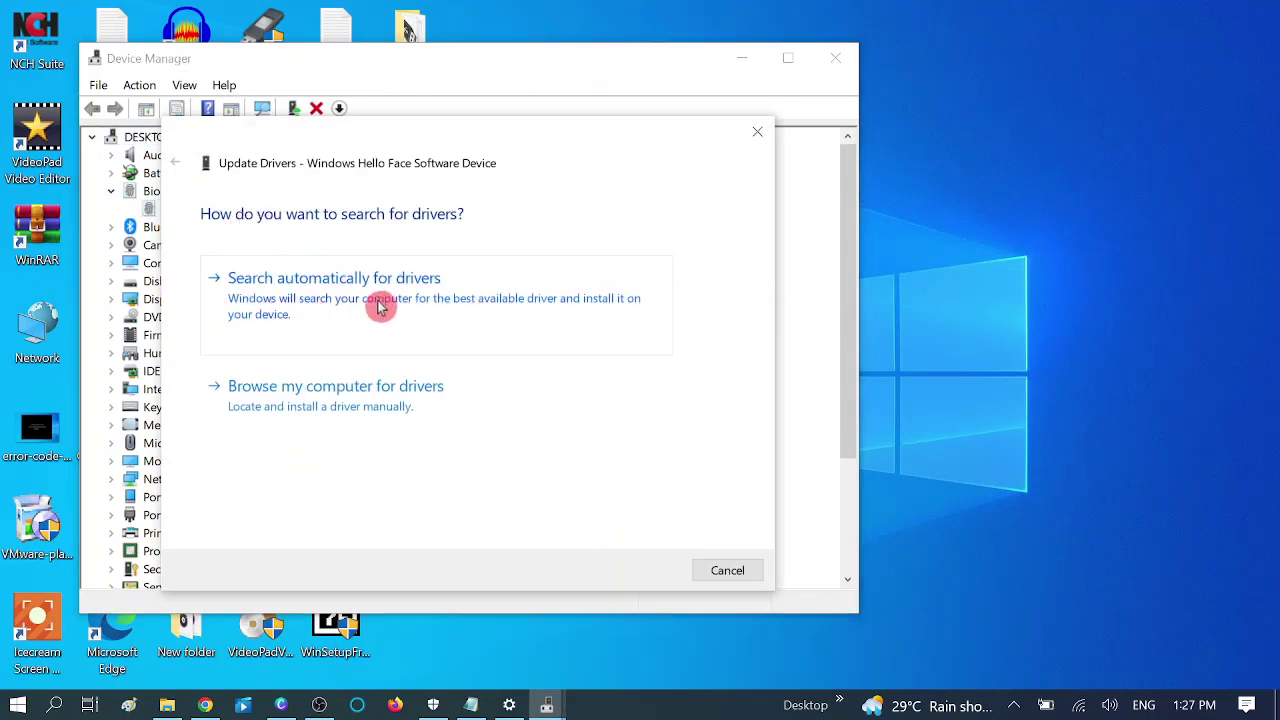
{"action": "left_click", "coordinate": [380, 307]}
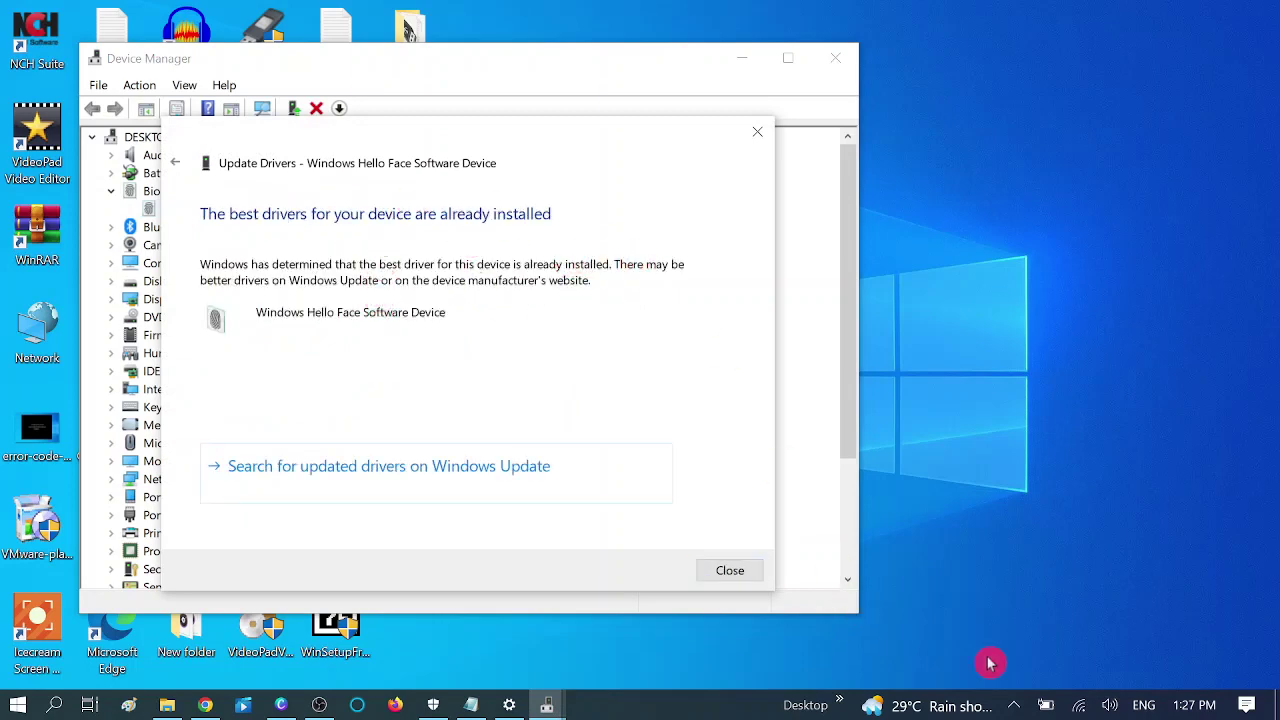
{"action": "left_click", "coordinate": [729, 570]}
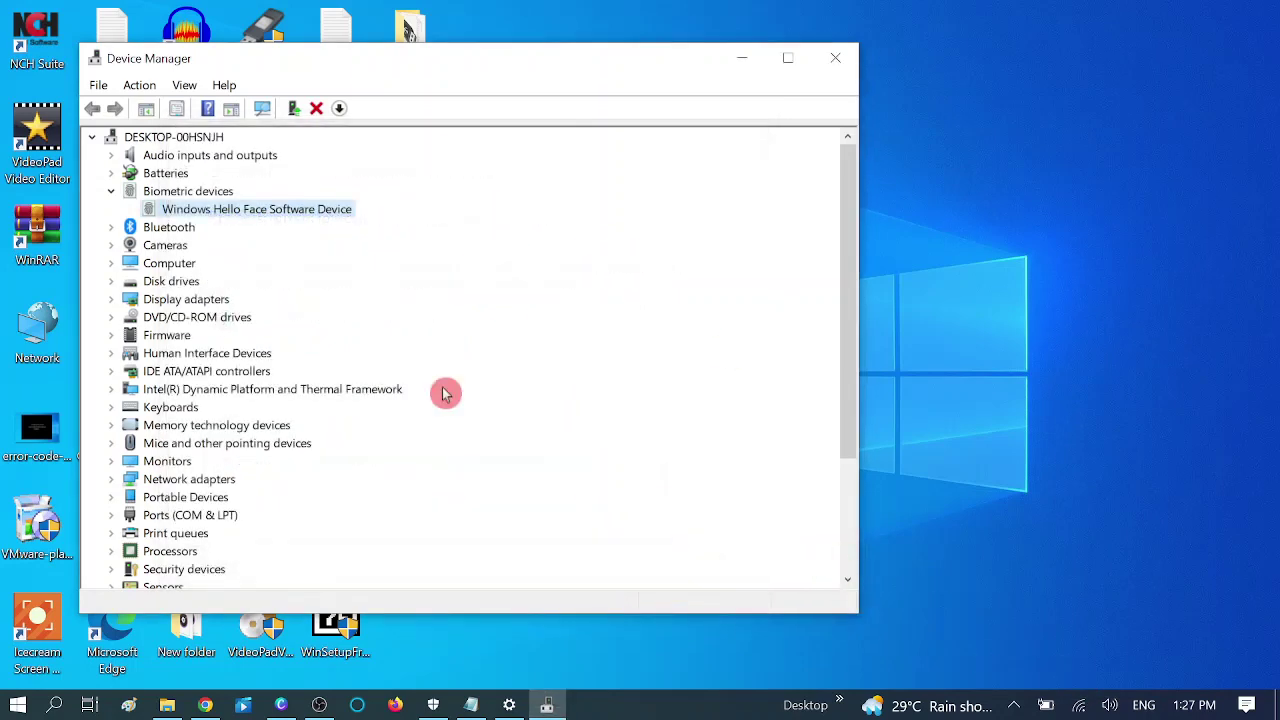
Collapse Biometric devices and close Device Manager, then refresh the desktop.
{"action": "left_click", "coordinate": [111, 192]}
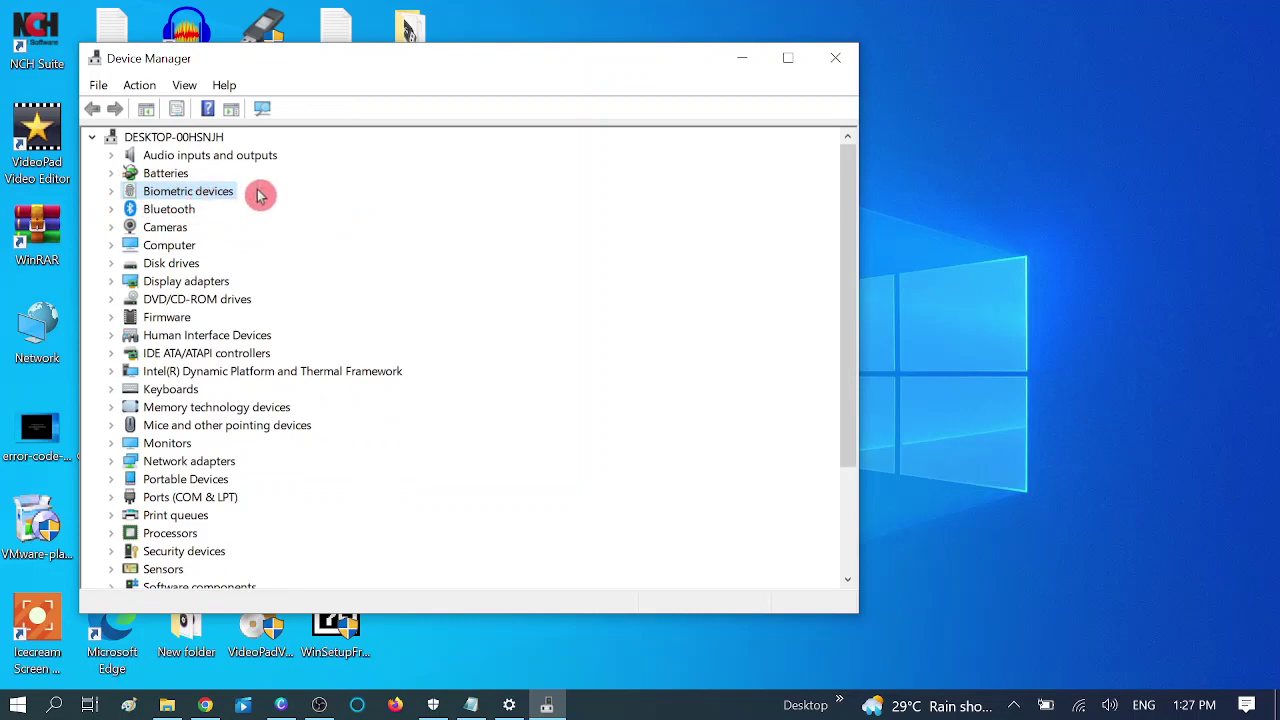
{"action": "left_click", "coordinate": [836, 57]}
{"action": "right_click", "coordinate": [772, 84]}
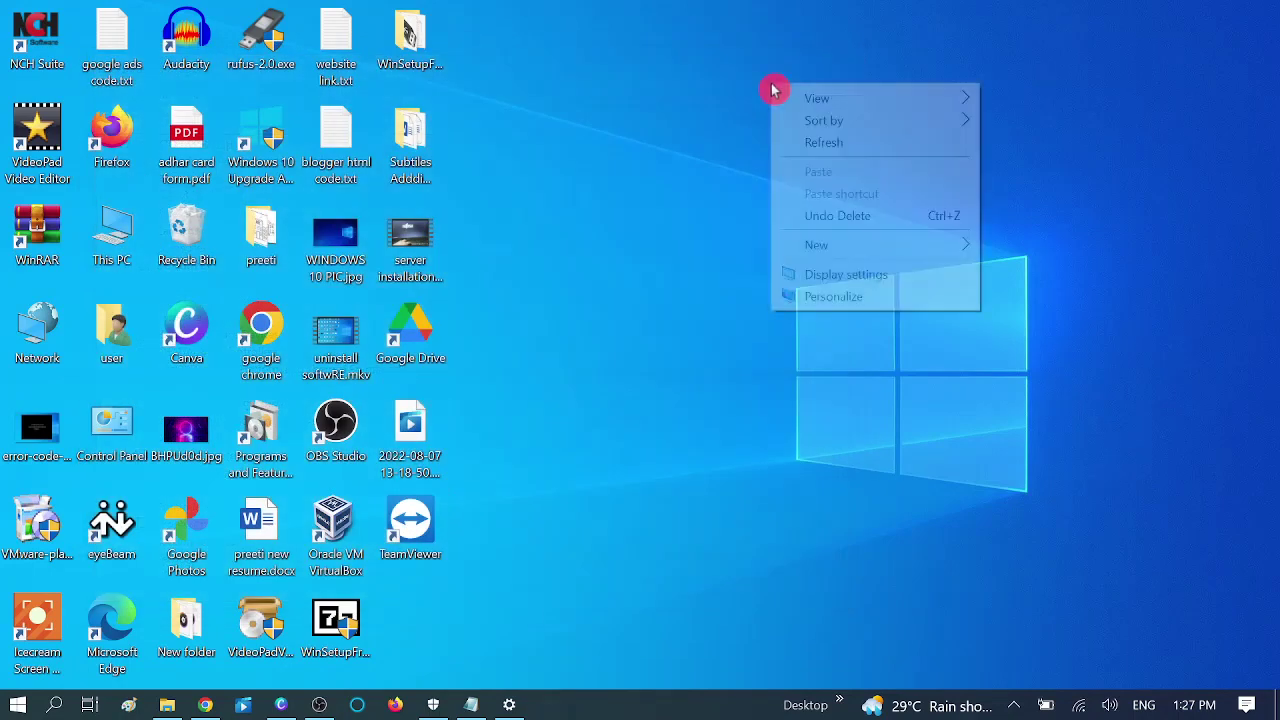
{"action": "left_click", "coordinate": [810, 139]}
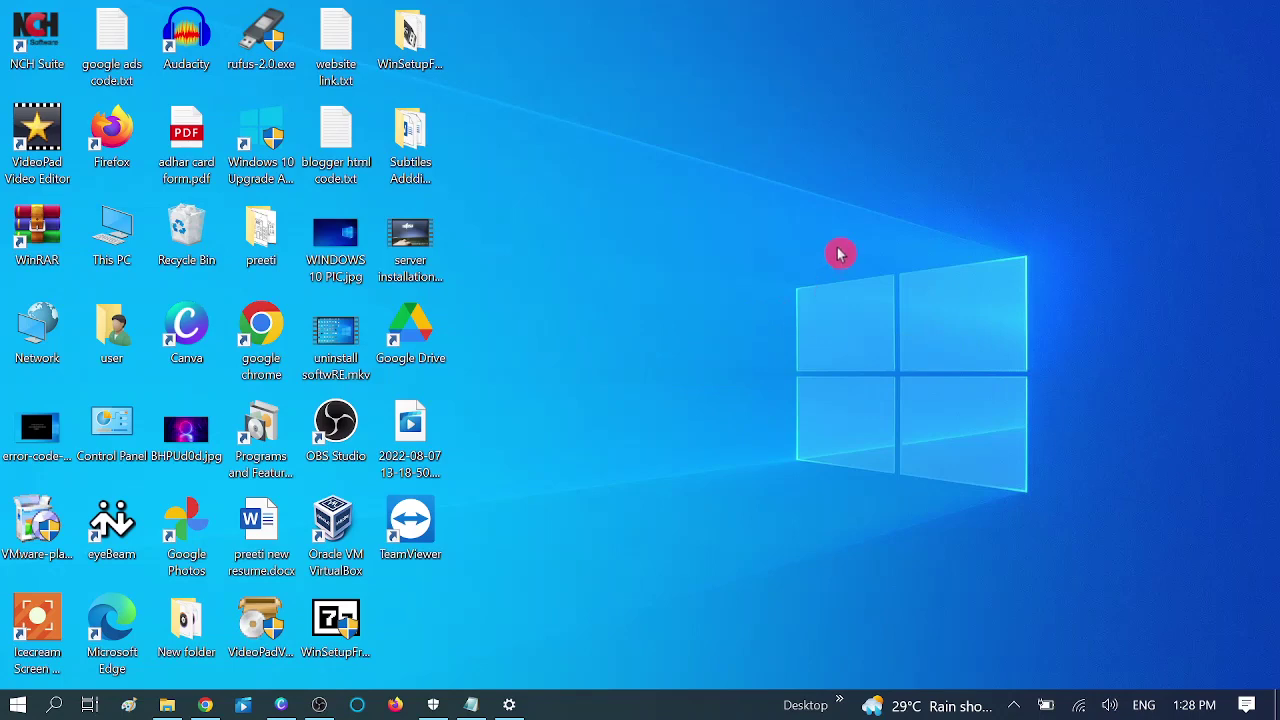
Open Programs and Features by running appwiz.cpl.
{"action": "left_click", "coordinate": [55, 705]}
{"action": "type", "text": "con"}
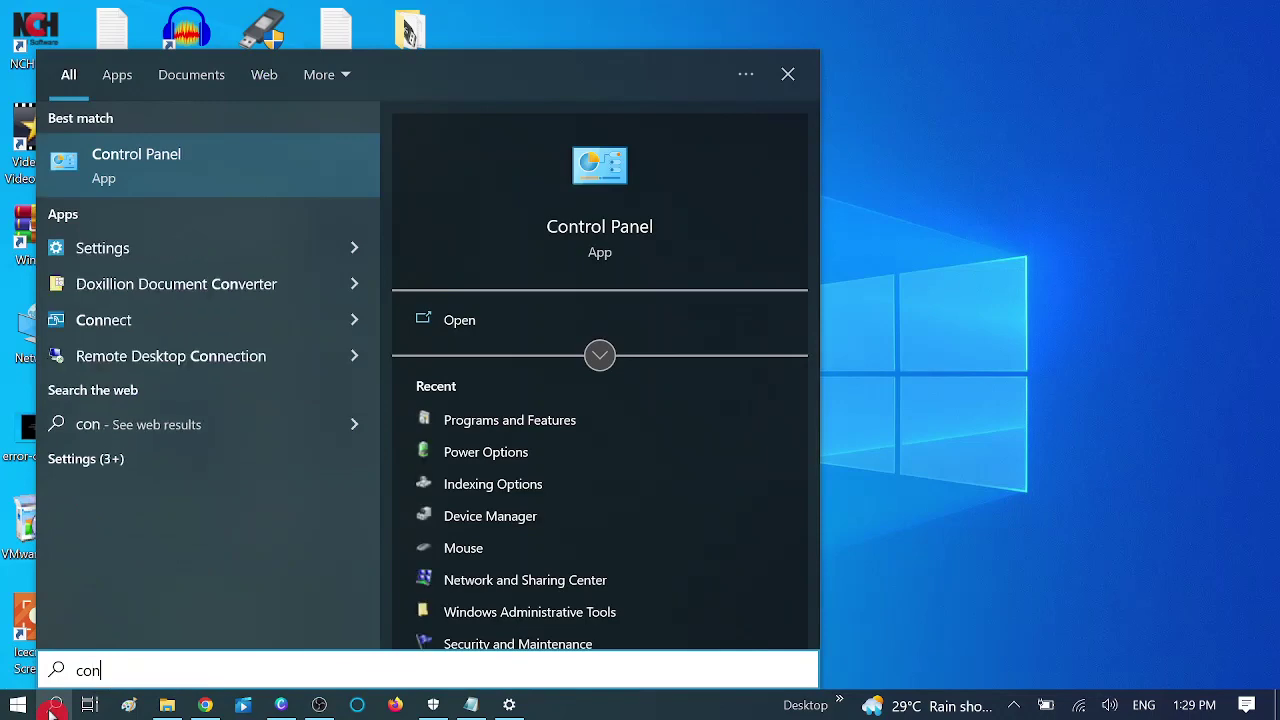
{"action": "key", "text": "super+r"}
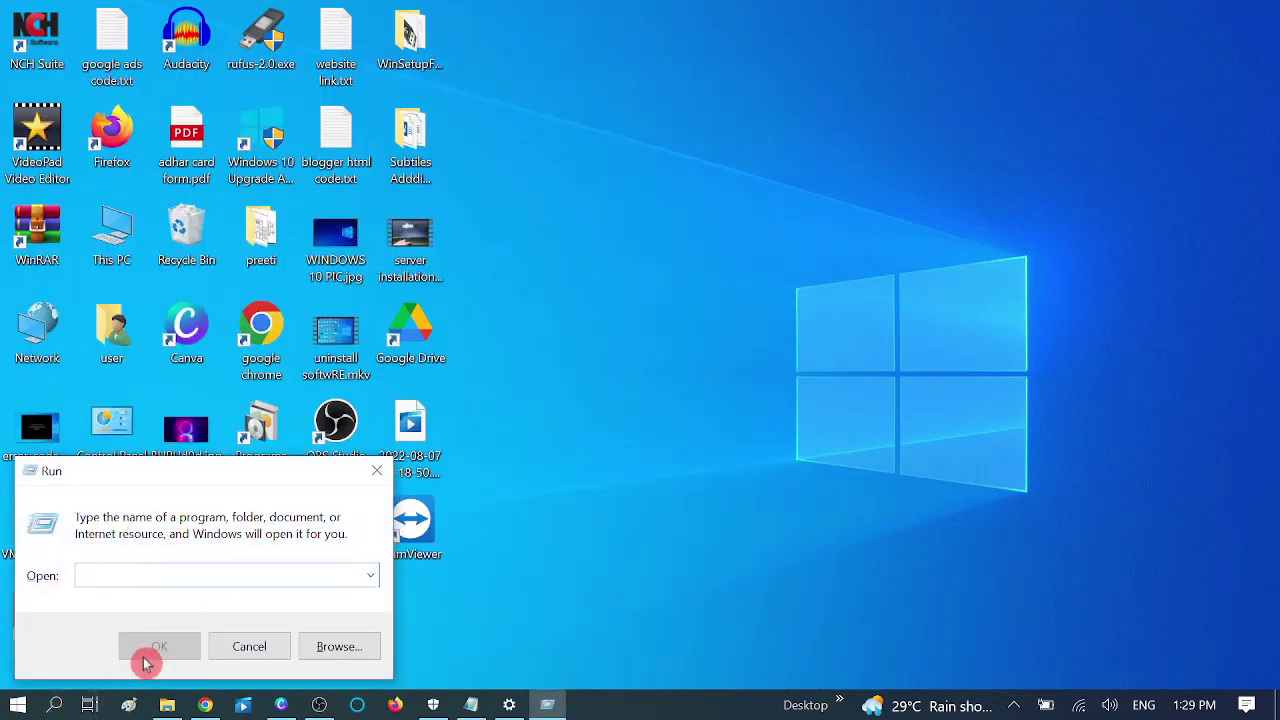
{"action": "type", "text": "appwiz.cpl"}
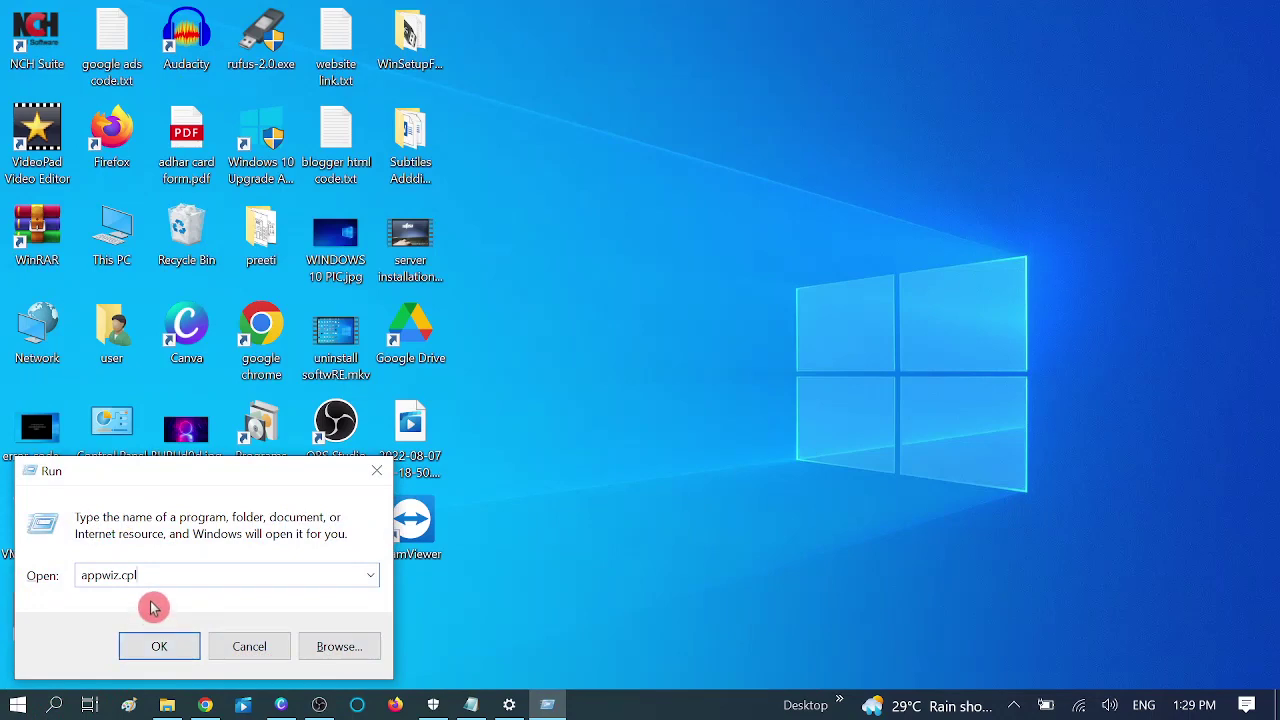
{"action": "left_click", "coordinate": [155, 645]}
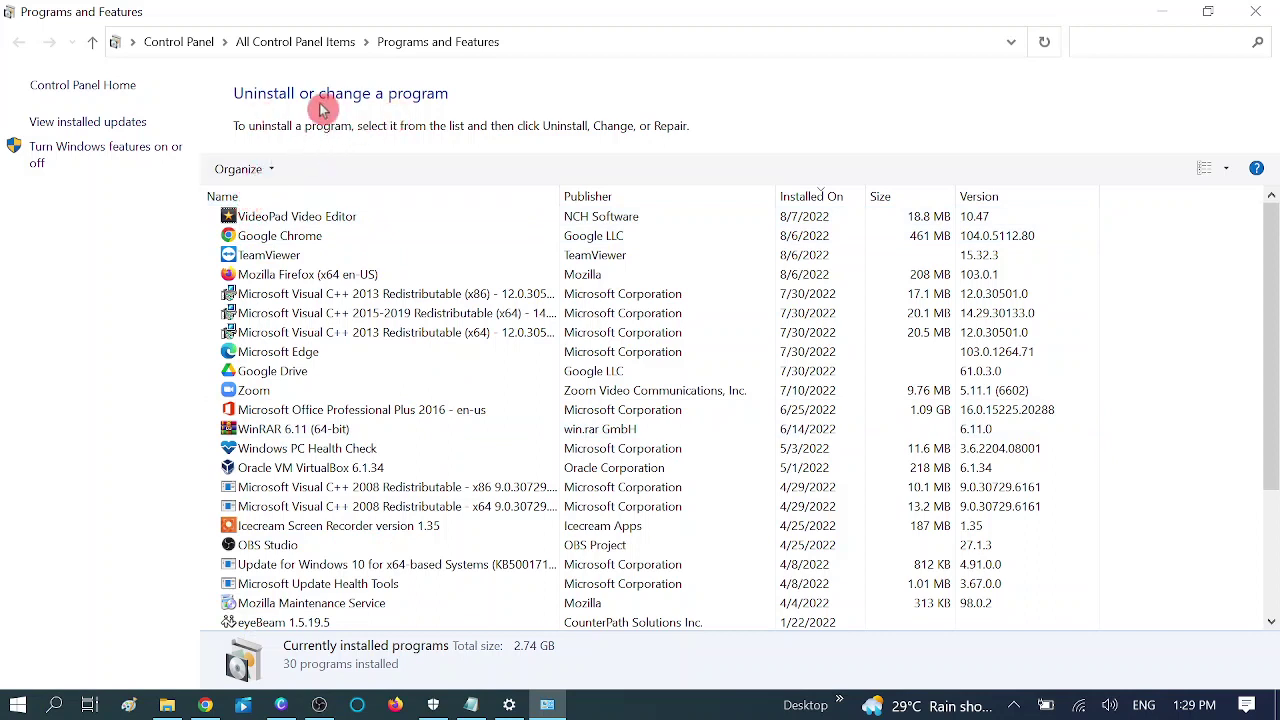
Show the installed Windows updates and sort them by installation date, newest first.
{"action": "left_click", "coordinate": [81, 122]}
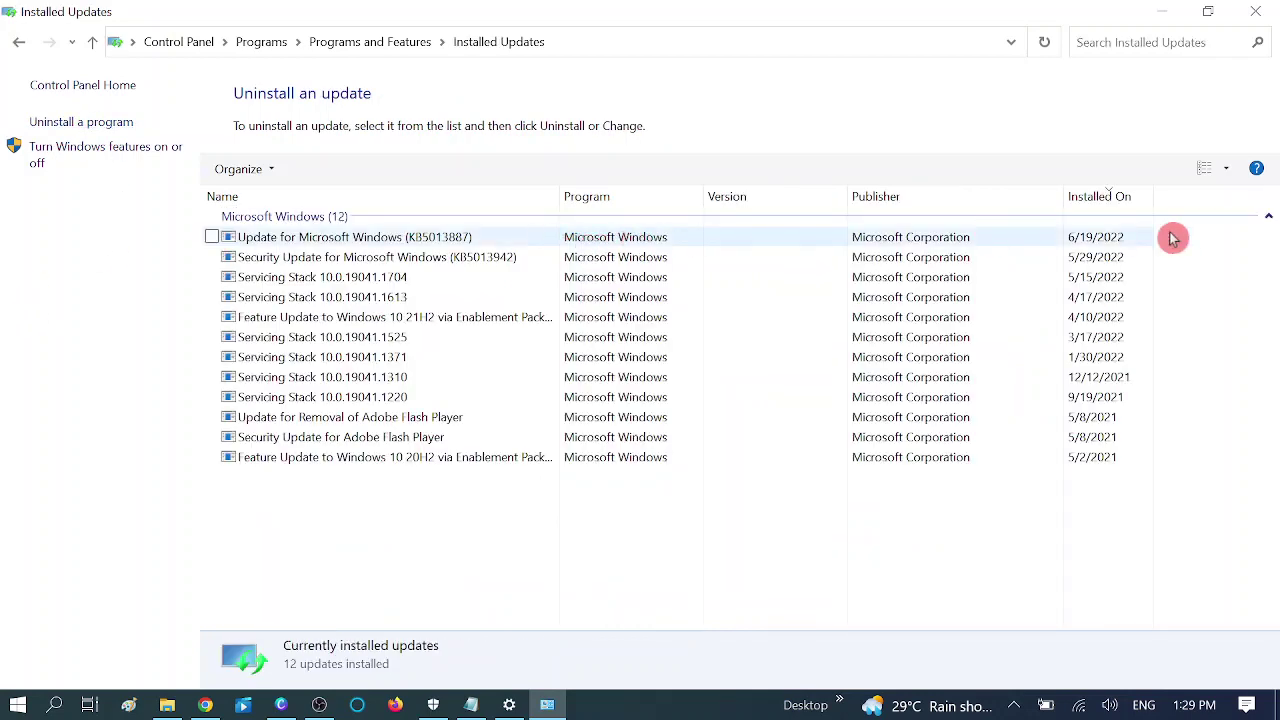
{"action": "left_click", "coordinate": [1116, 197]}
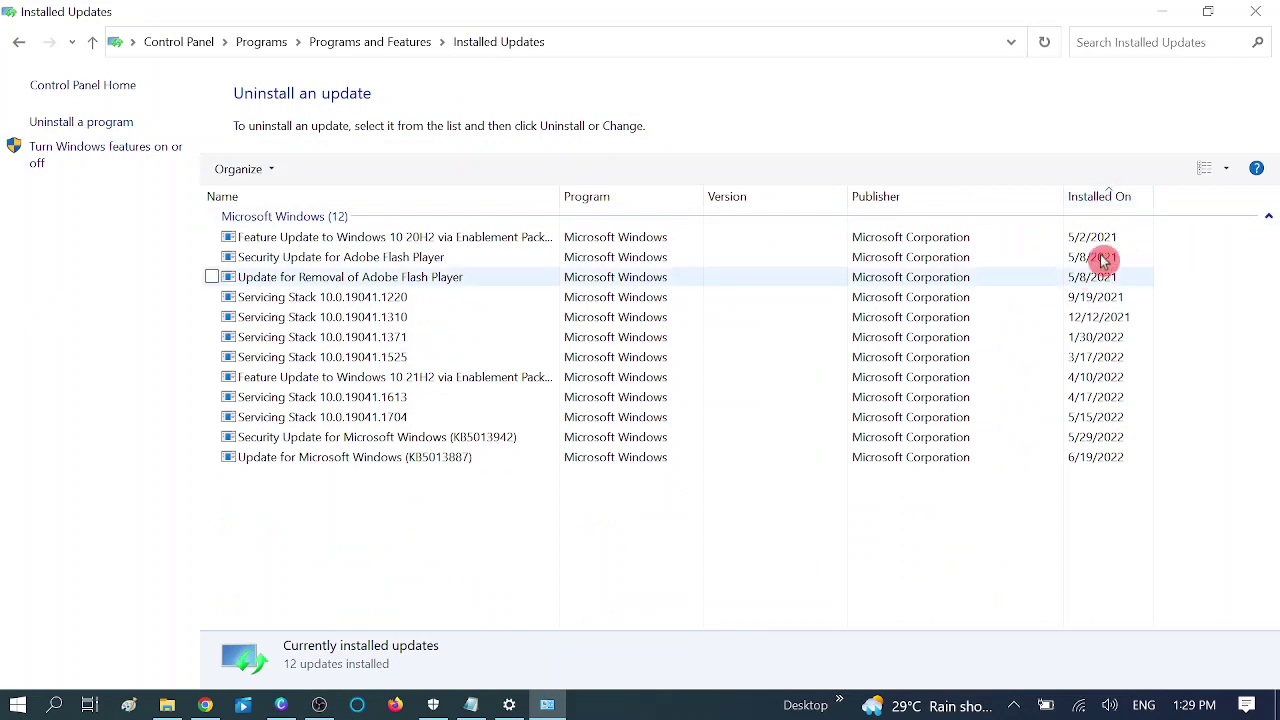
{"action": "left_click", "coordinate": [1114, 197]}
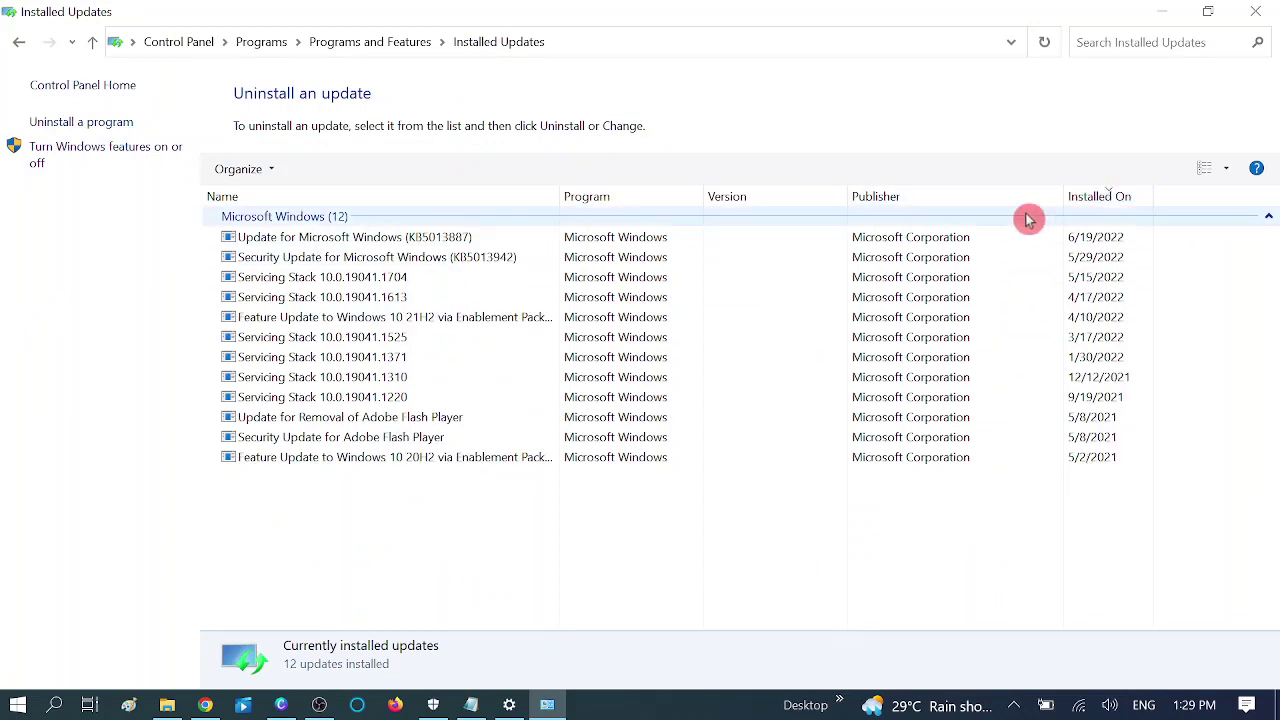
Try to uninstall the Update for Microsoft Windows (KB5013887), confirming the removal and cancelling it while in progress.
{"action": "left_click", "coordinate": [369, 239]}
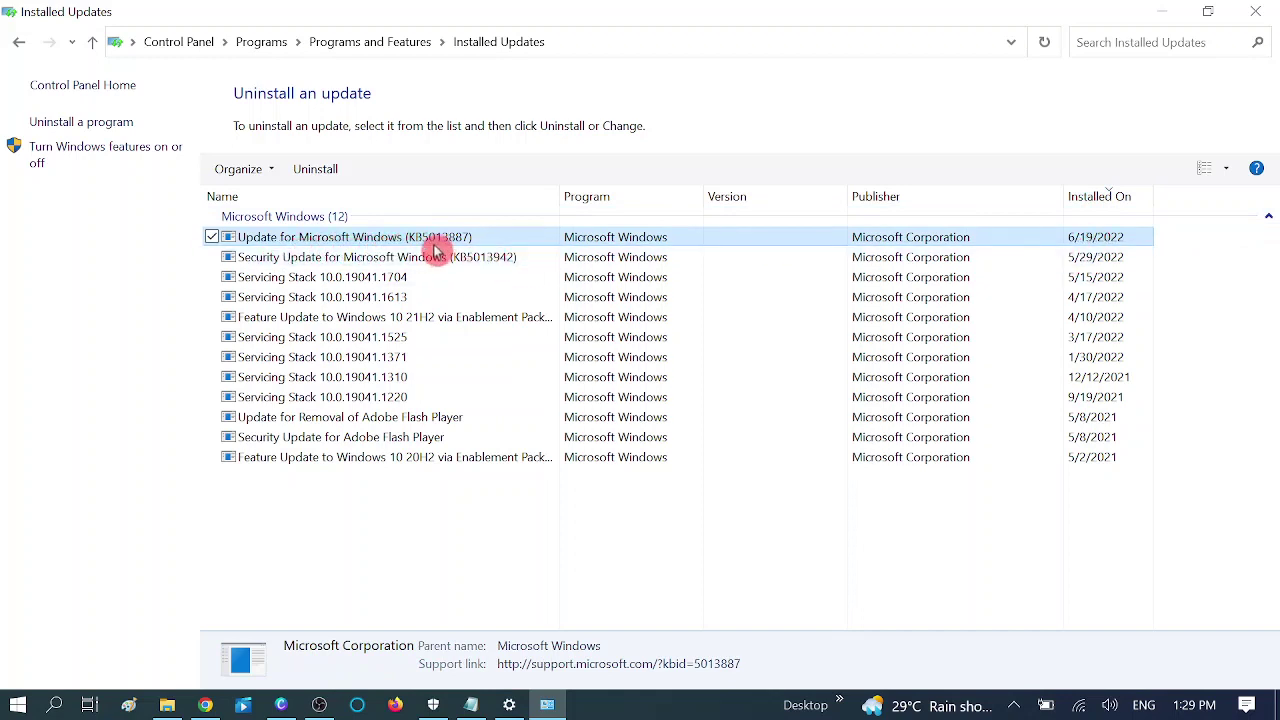
{"action": "left_click", "coordinate": [322, 176]}
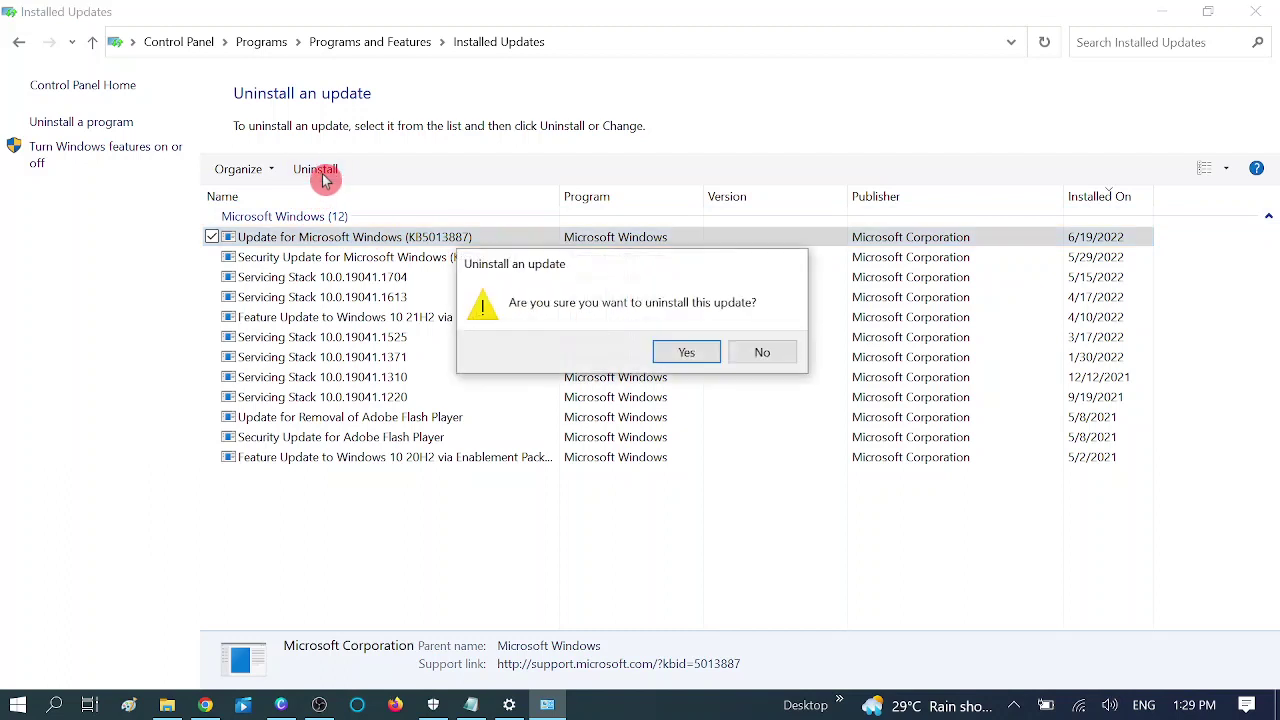
{"action": "left_click", "coordinate": [684, 358]}
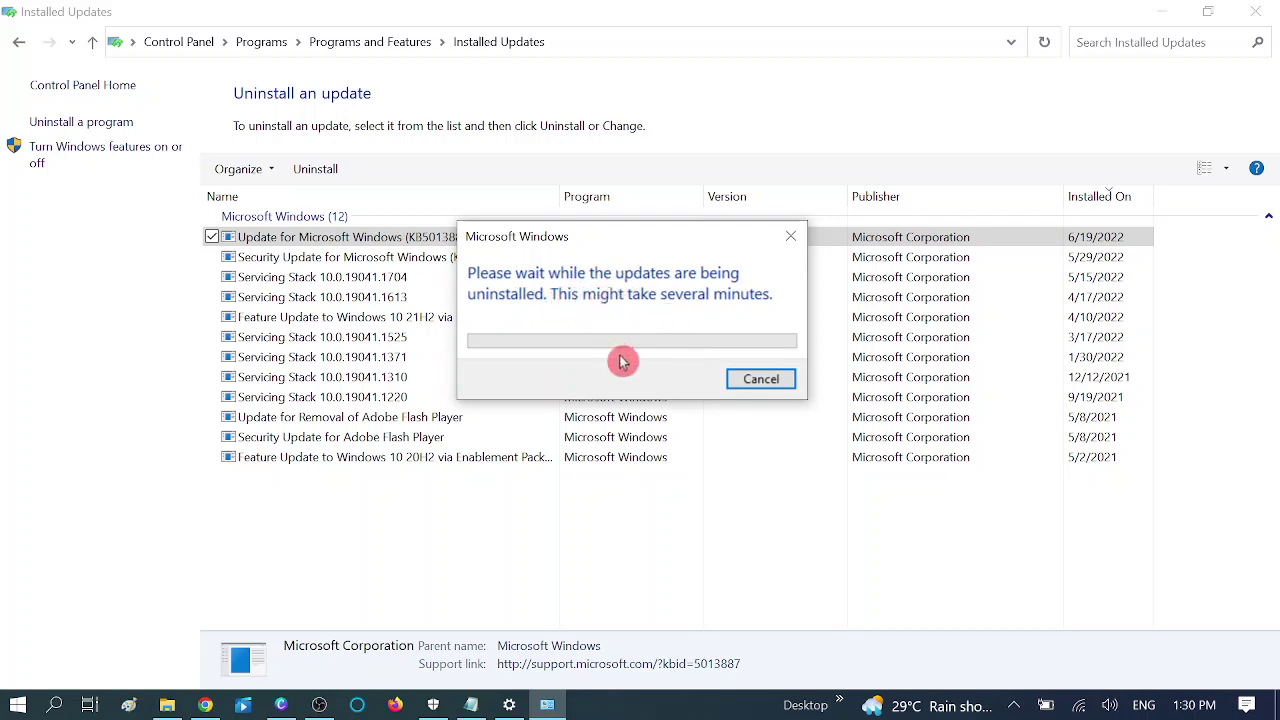
{"action": "left_click", "coordinate": [755, 385]}
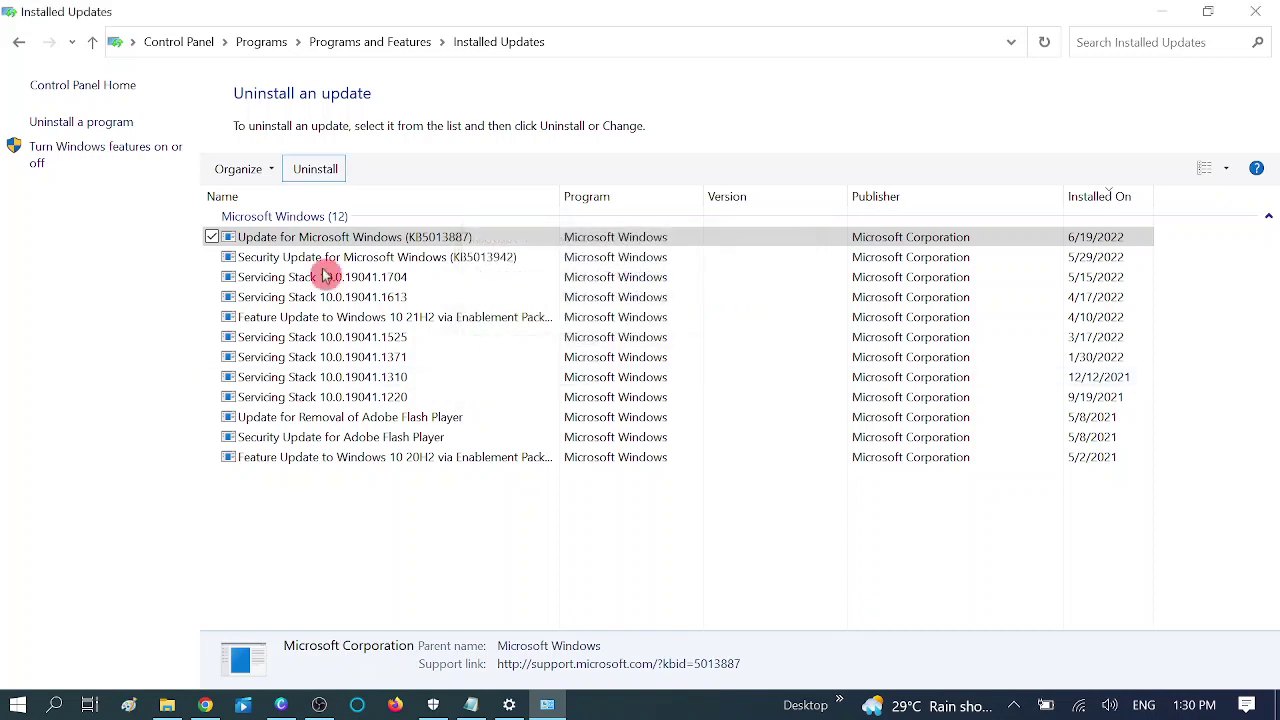
Select the Security Update for Microsoft Windows (KB5013942) in the list, then close the Installed Updates window.
{"action": "left_click", "coordinate": [412, 244]}
{"action": "left_click", "coordinate": [409, 256]}
{"action": "left_click", "coordinate": [412, 244]}
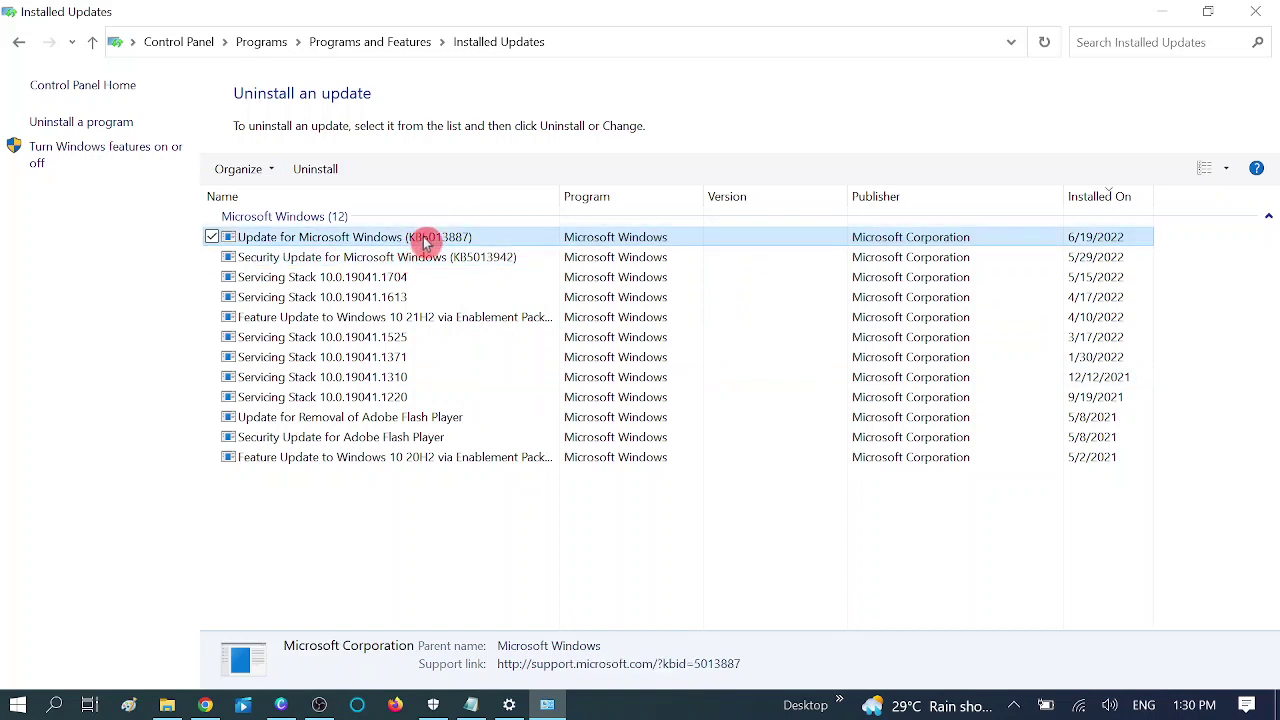
{"action": "left_click", "coordinate": [425, 258]}
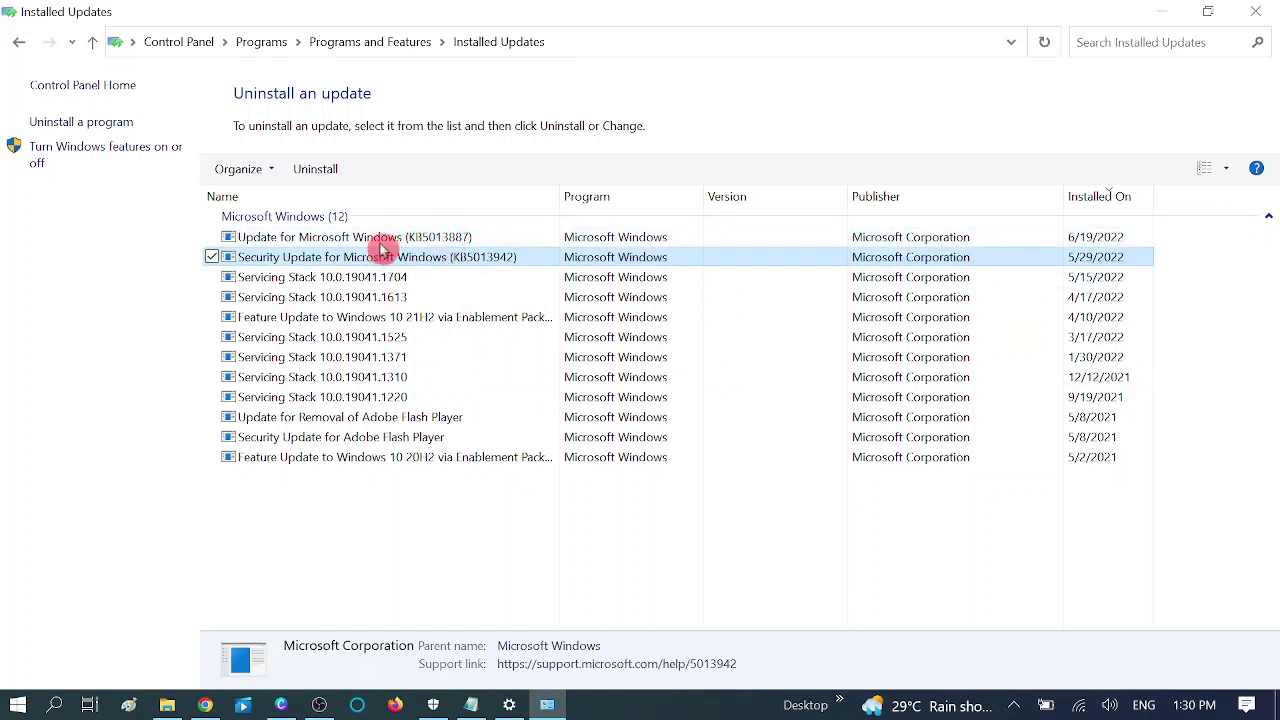
{"action": "left_click", "coordinate": [1252, 16]}
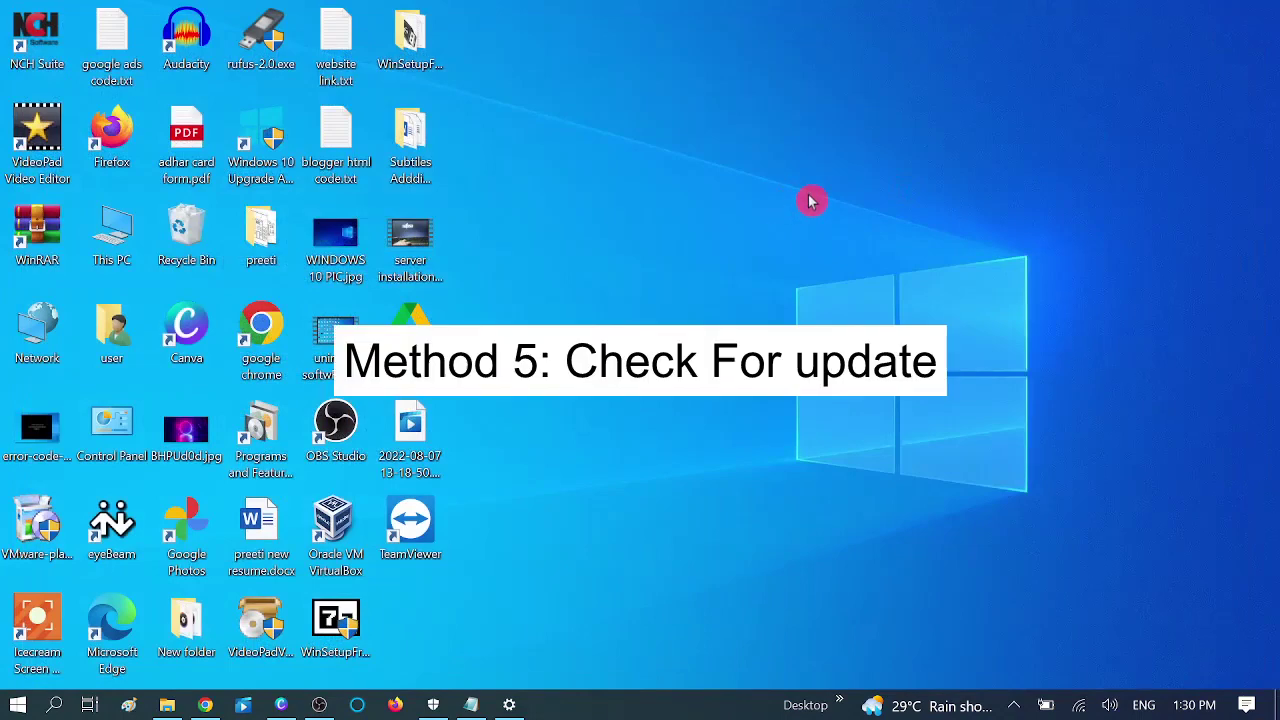
Find Check for updates through Windows search, start a check for new Windows updates, and minimize Settings.
{"action": "left_click", "coordinate": [54, 706]}
{"action": "type", "text": "ch"}
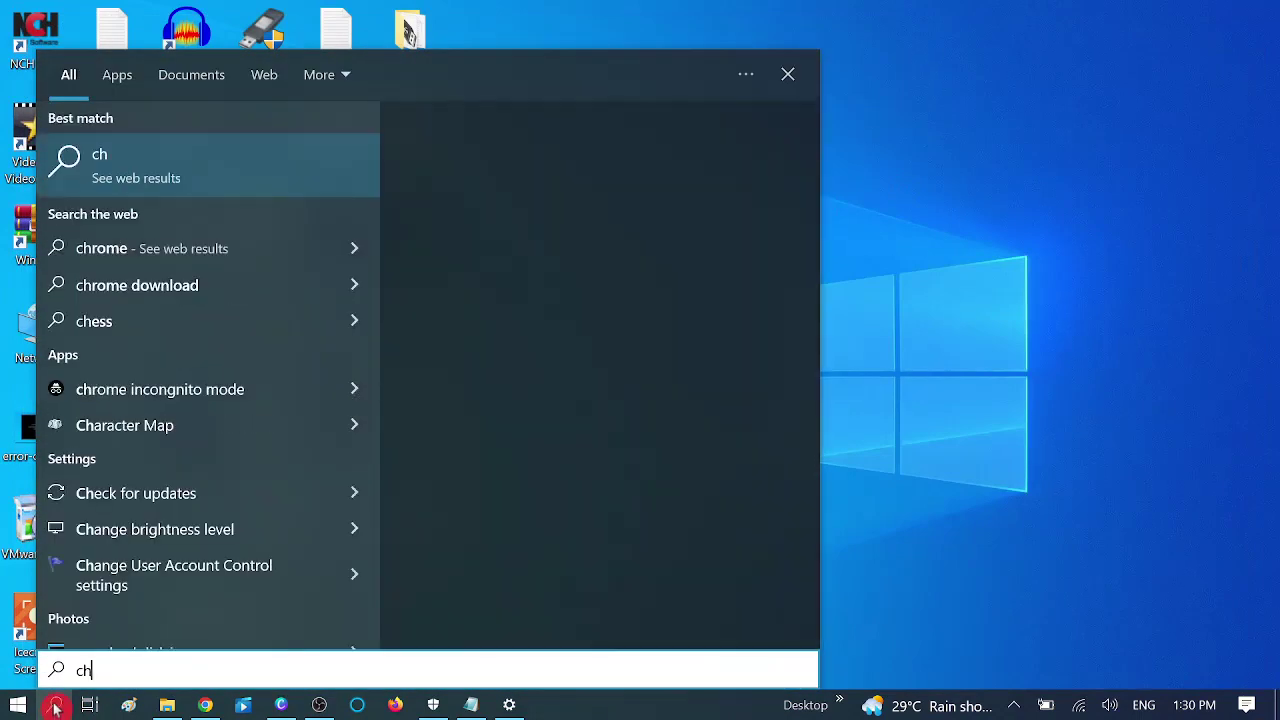
{"action": "type", "text": "eck"}
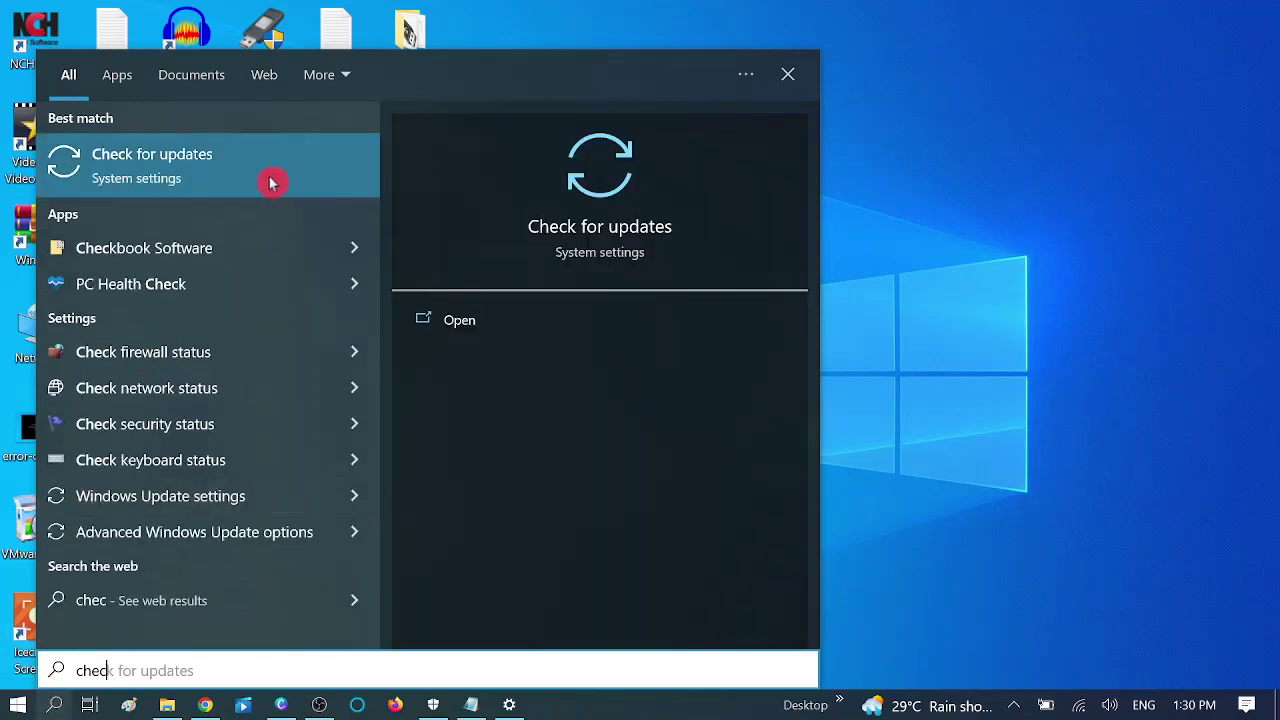
{"action": "left_click", "coordinate": [269, 176]}
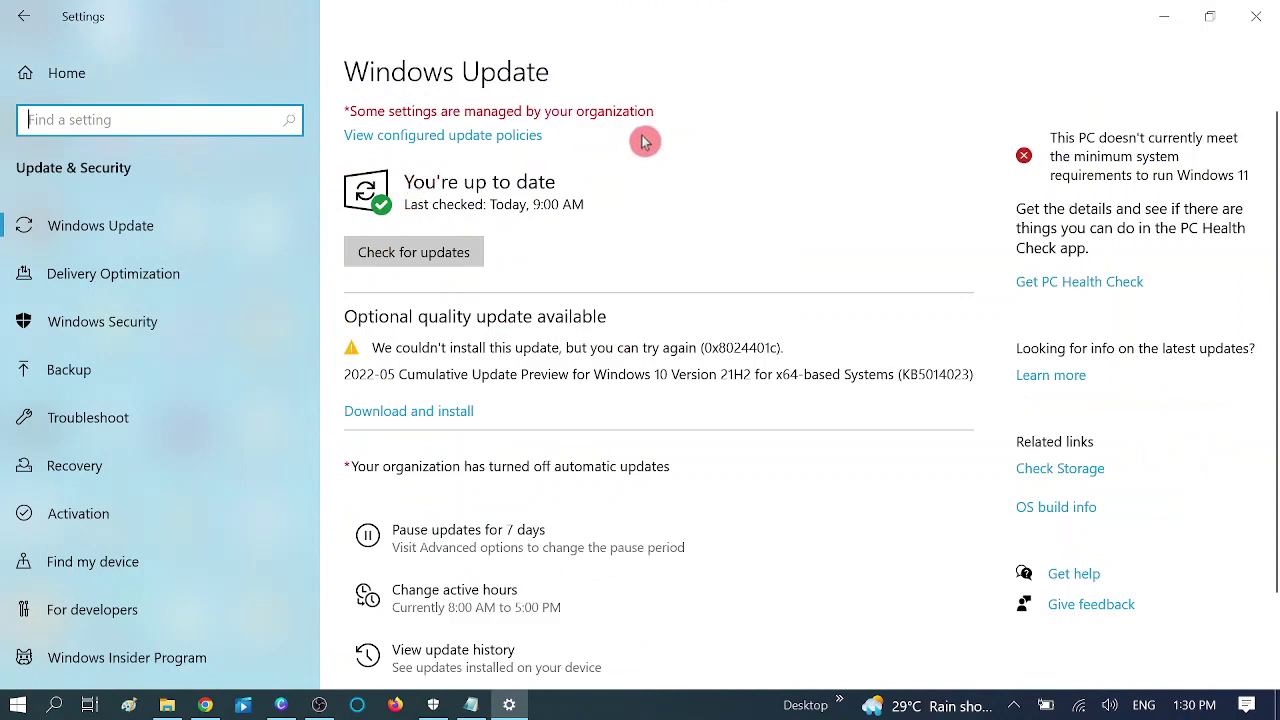
{"action": "left_click", "coordinate": [455, 252]}
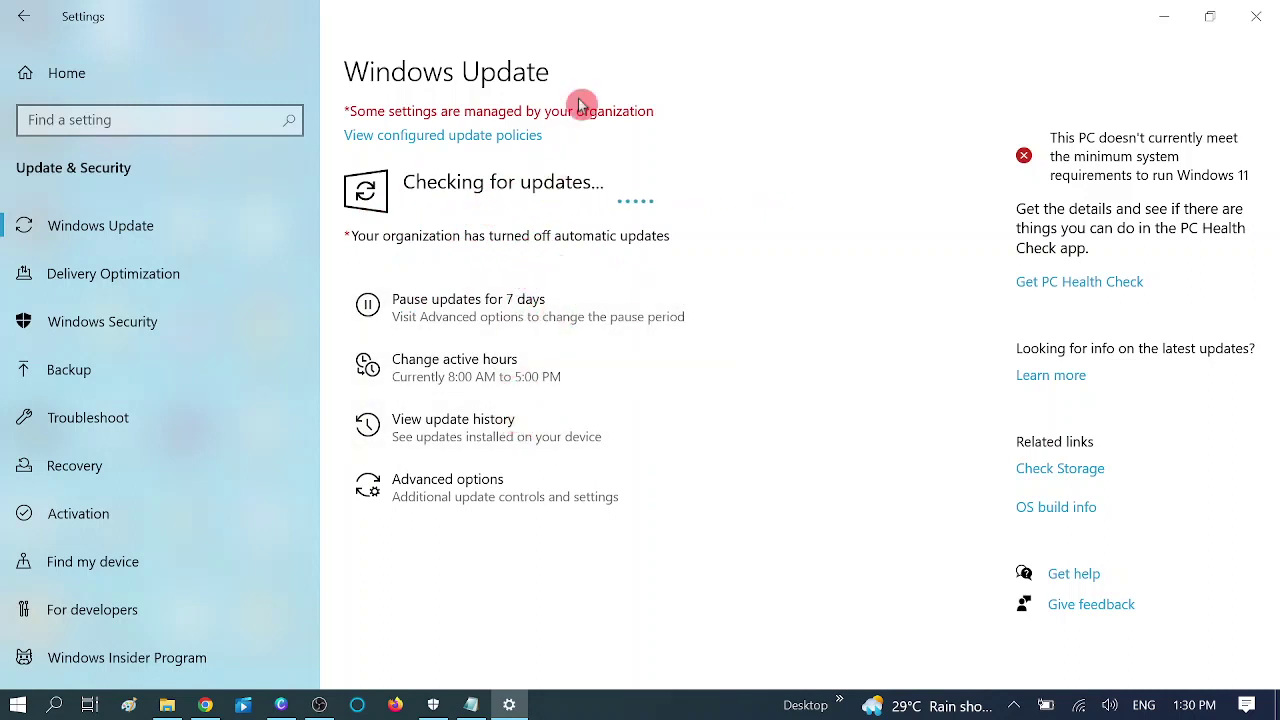
{"action": "left_click", "coordinate": [1163, 16]}
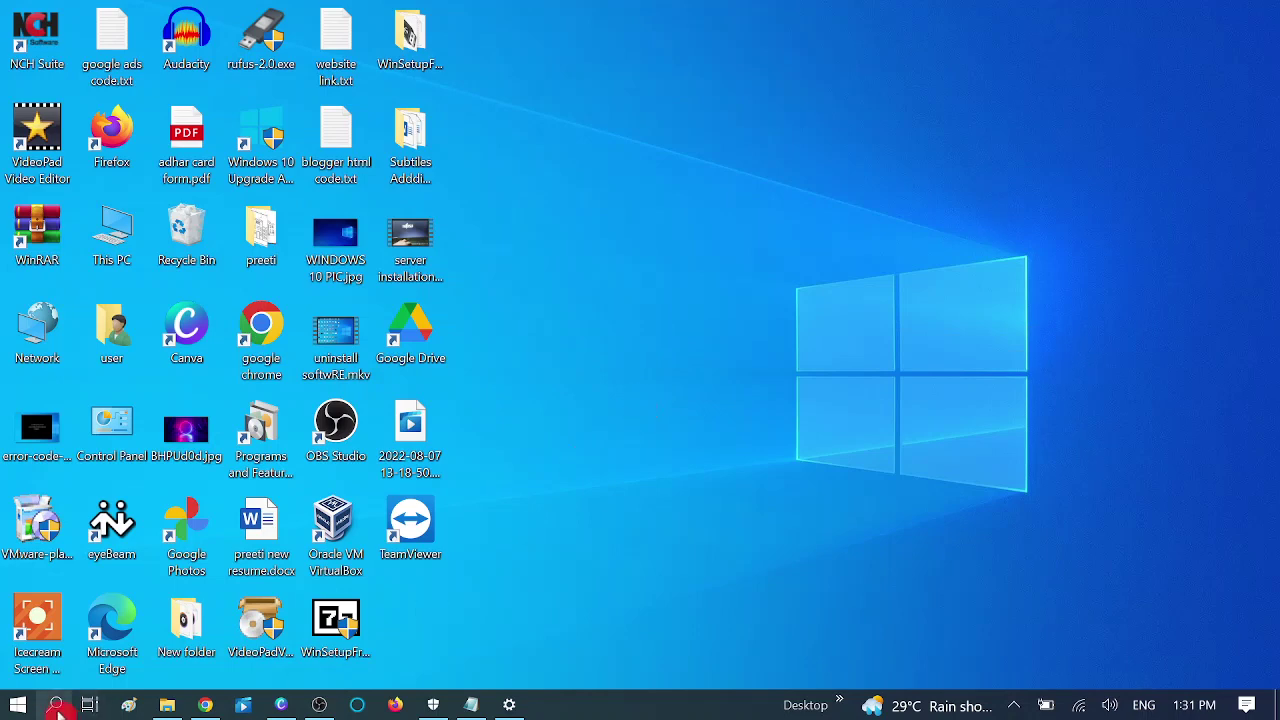
Search Windows for cmd and open Command Prompt as administrator.
{"action": "left_click", "coordinate": [56, 706]}
{"action": "type", "text": "cmd"}
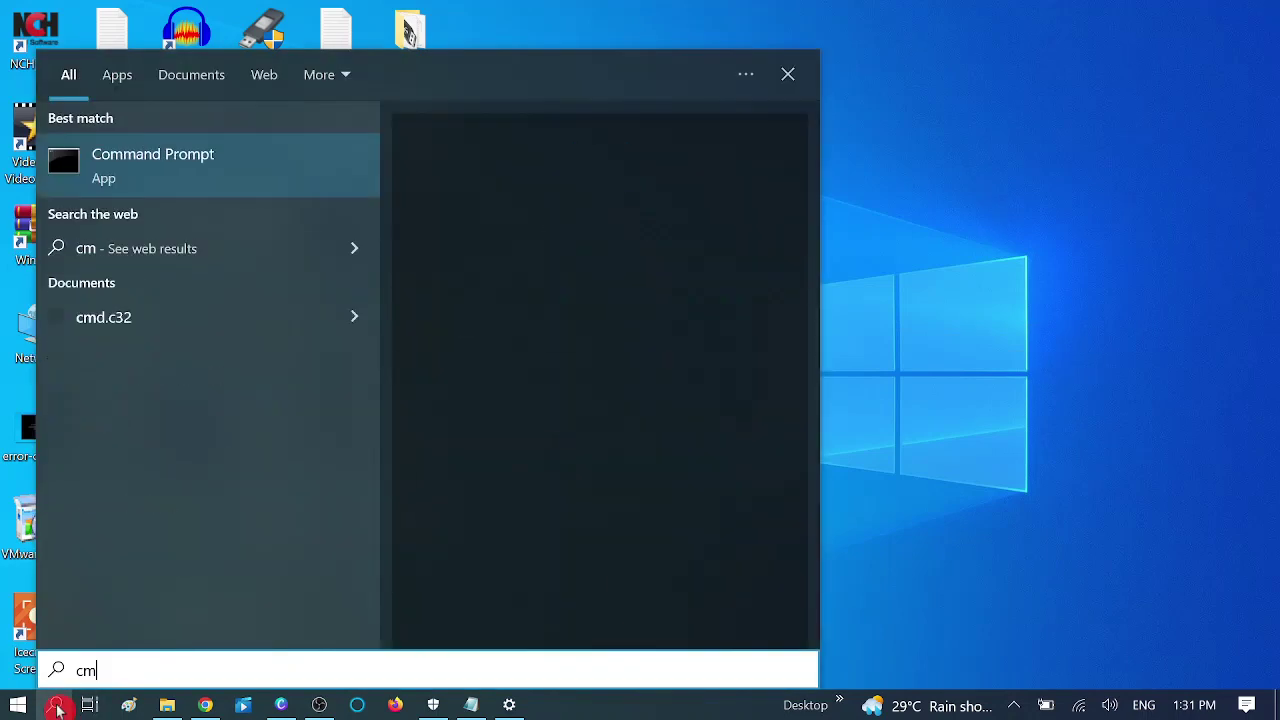
{"action": "right_click", "coordinate": [246, 174]}
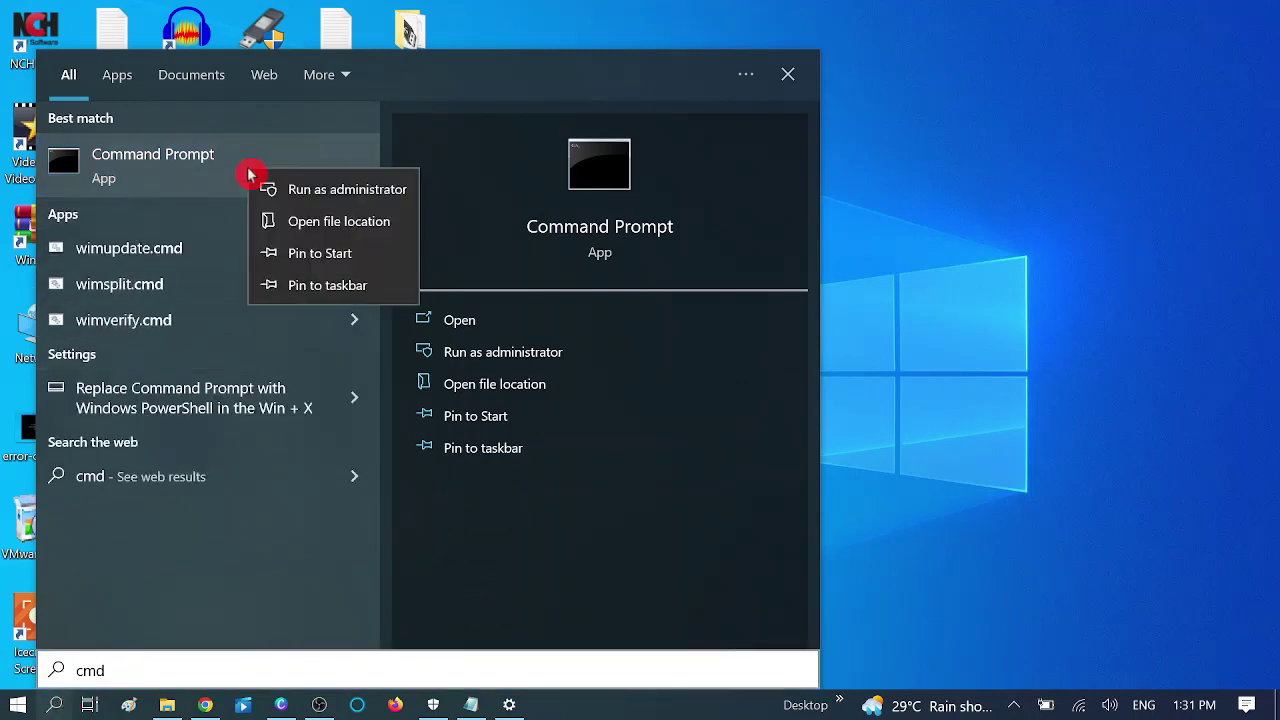
{"action": "left_click", "coordinate": [364, 190]}
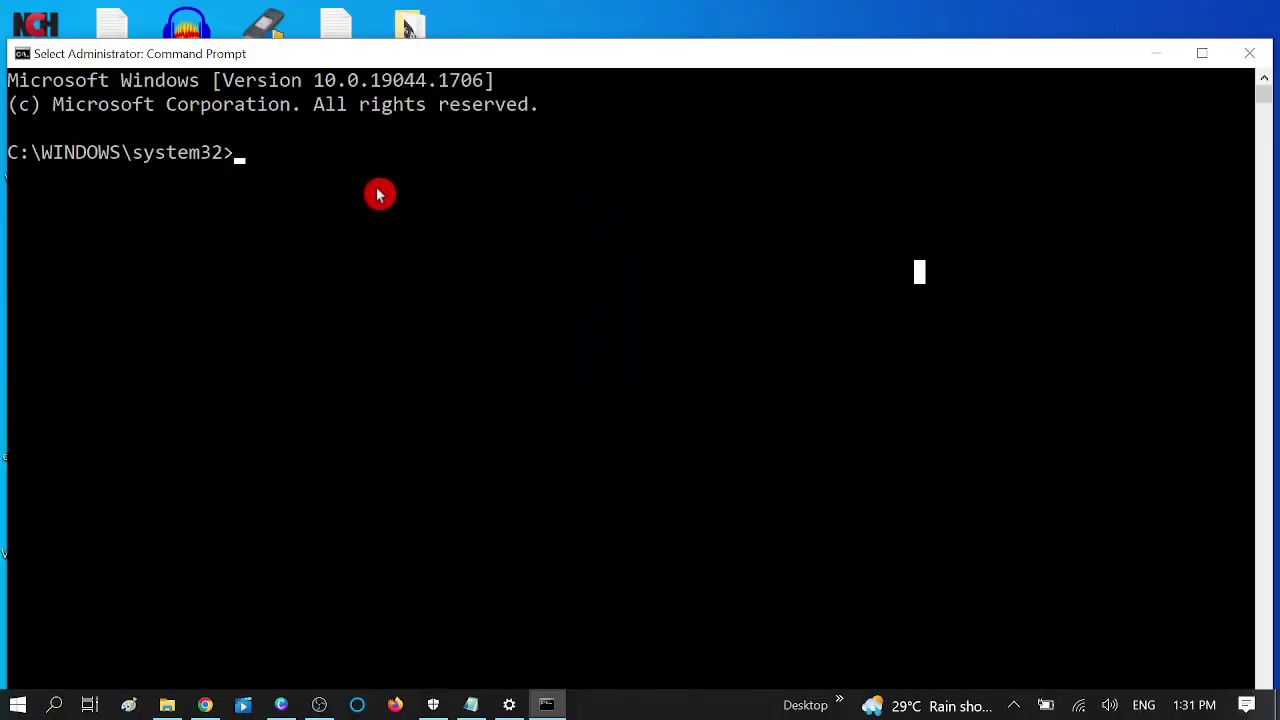
Run the system file scan with sfc /scannow and move the Command Prompt window up on the desktop.
{"action": "type", "text": "sfc /scannow"}
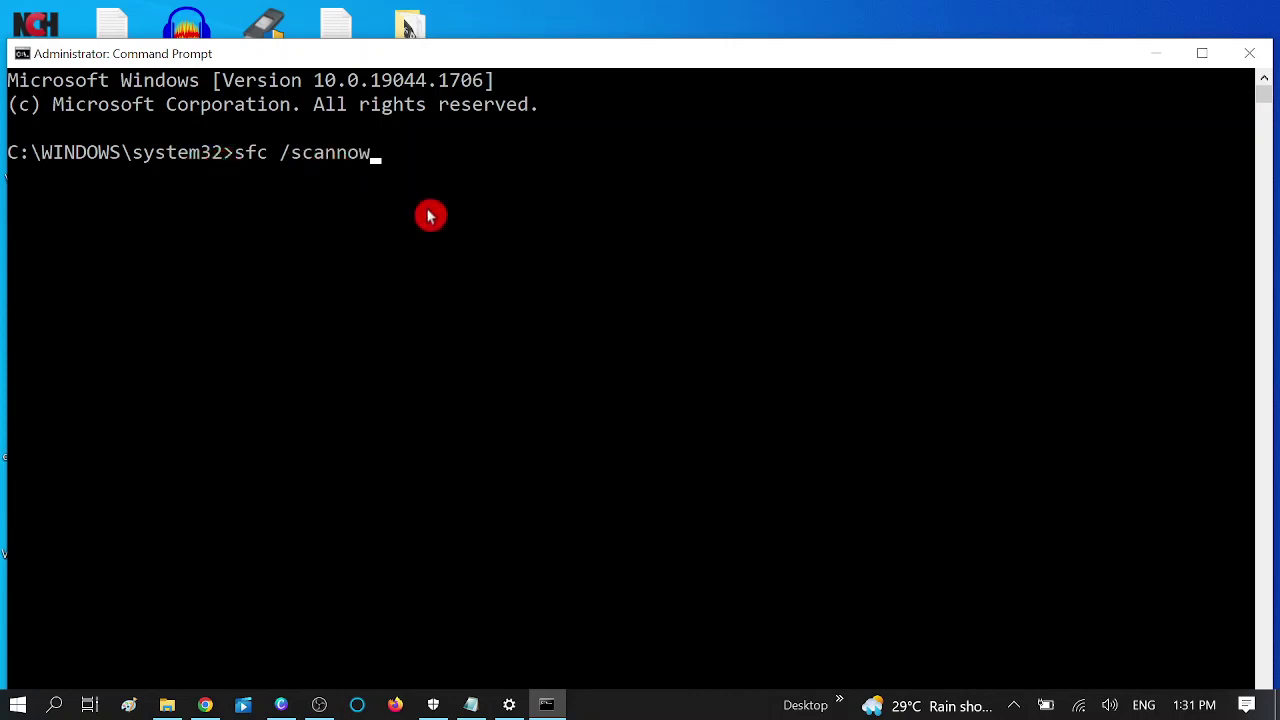
{"action": "key", "text": "Return"}
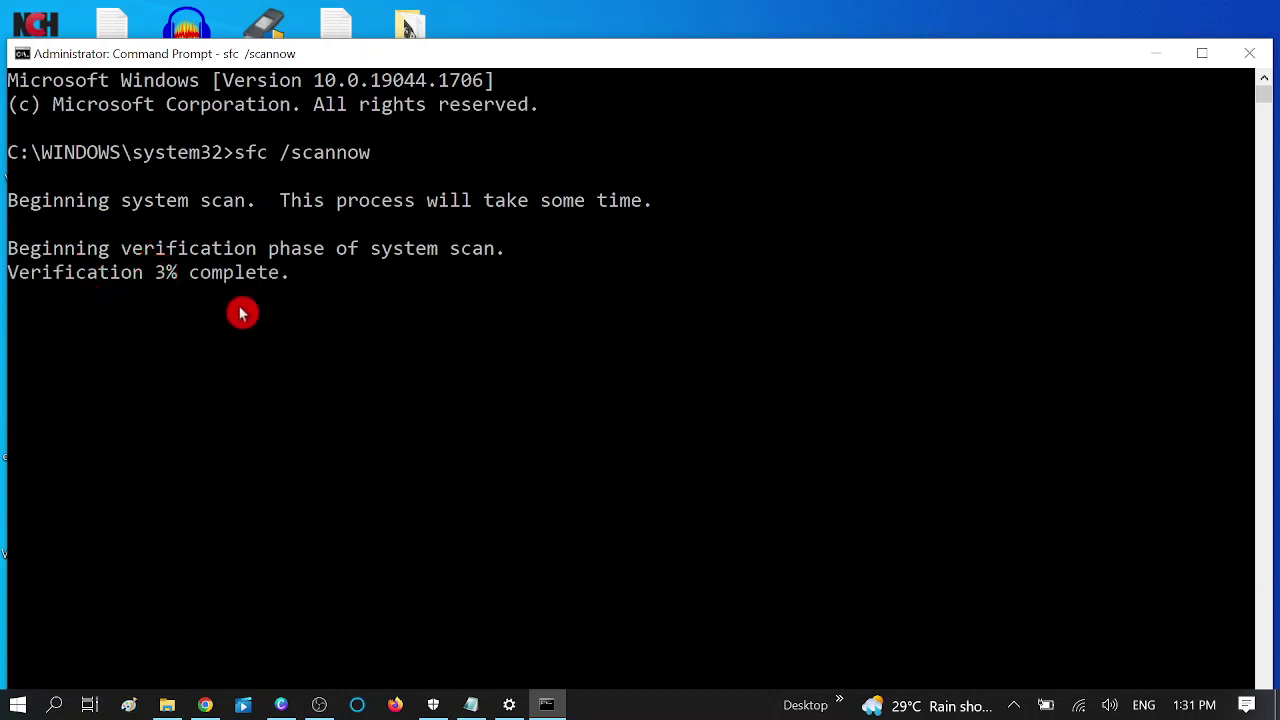
{"action": "left_click_drag", "start_coordinate": [472, 68], "coordinate": [480, 31]}
{"action": "left_click", "coordinate": [269, 263]}
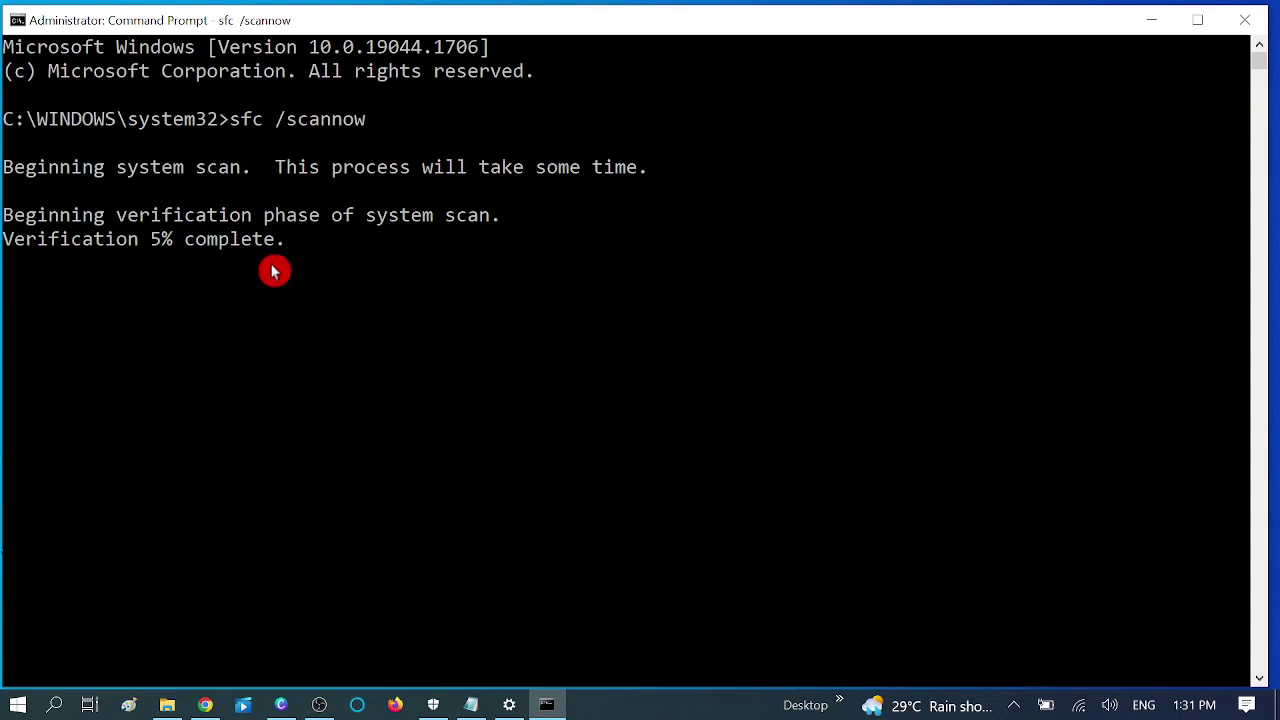
Interrupt the running system file scan and run dism.exe /online /cleanup-image /restorehealth.
{"action": "key", "text": "ctrl+c"}
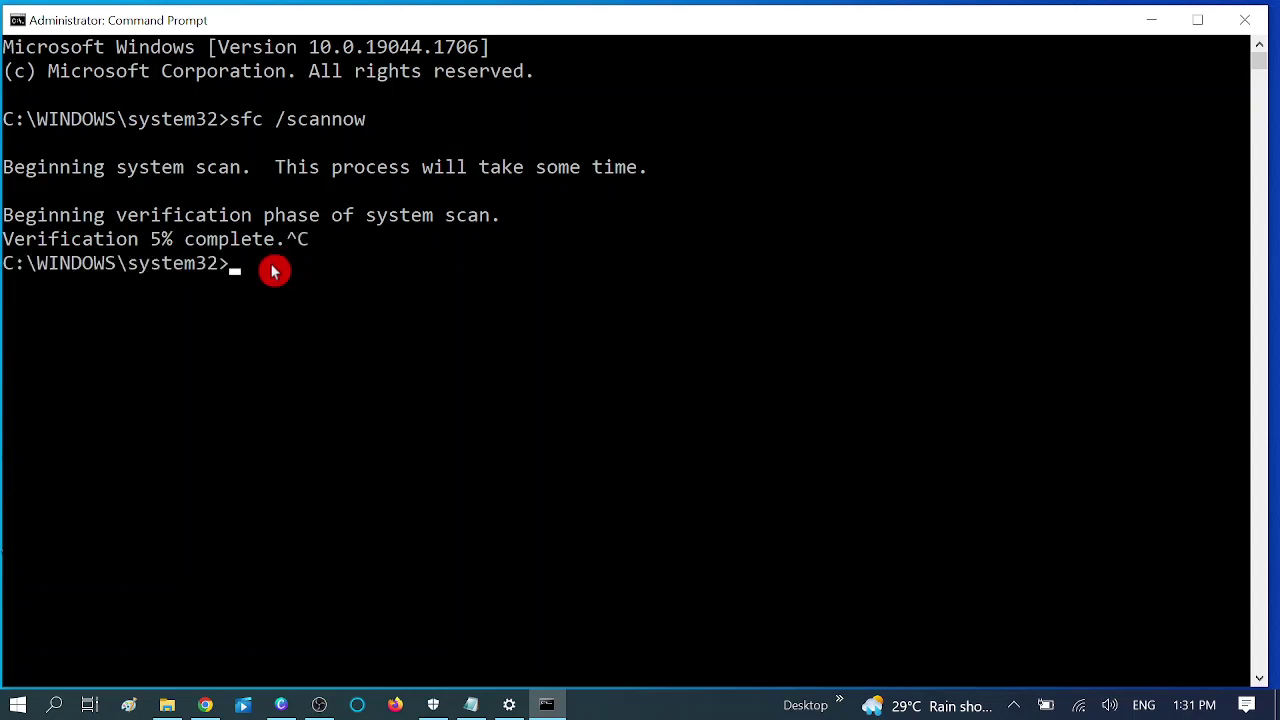
{"action": "key", "text": "ctrl+v"}
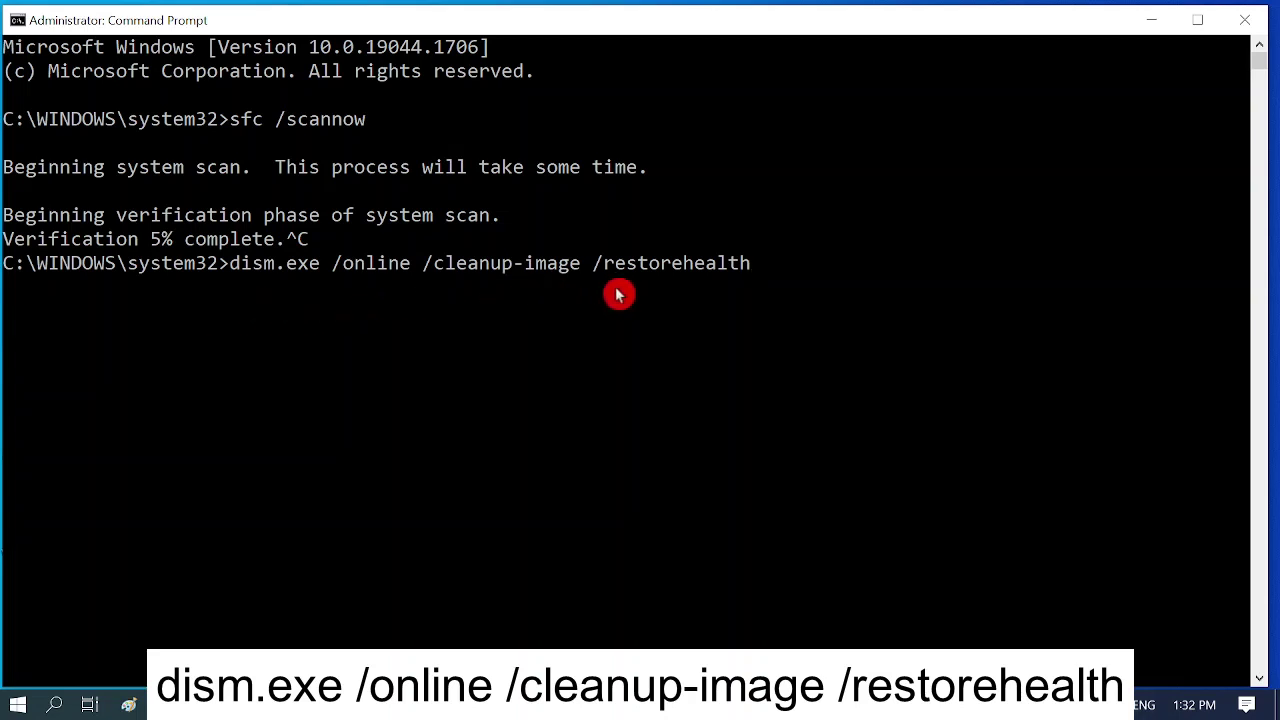
{"action": "key", "text": "Return"}
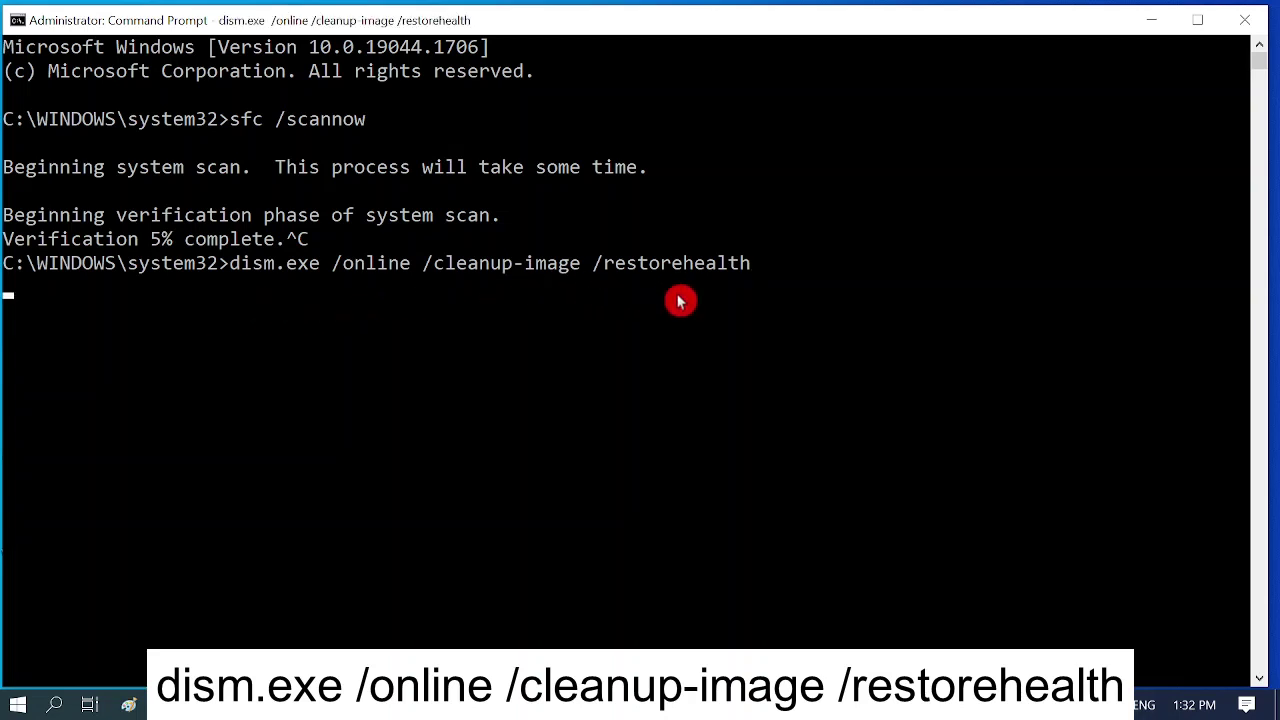